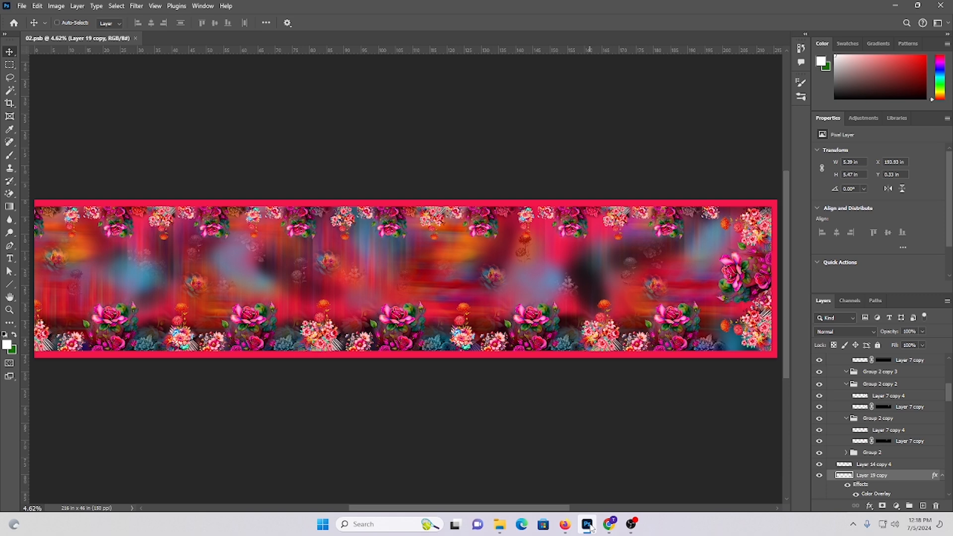
Examine the flower borders and background at the right end of the design
{"action": "left_click", "coordinate": [632, 254]}
{"action": "left_click_drag", "start_coordinate": [358, 253], "coordinate": [367, 290]}
{"action": "scroll", "coordinate": [421, 286], "scroll_direction": "down", "scroll_amount": 2}
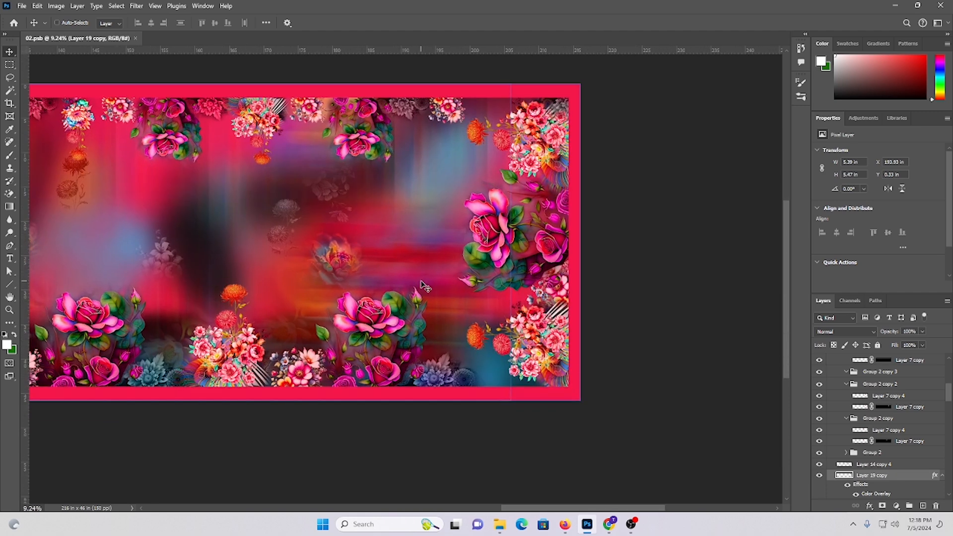
{"action": "scroll", "coordinate": [425, 287], "scroll_direction": "up", "scroll_amount": 2}
{"action": "left_click_drag", "start_coordinate": [389, 304], "coordinate": [533, 287]}
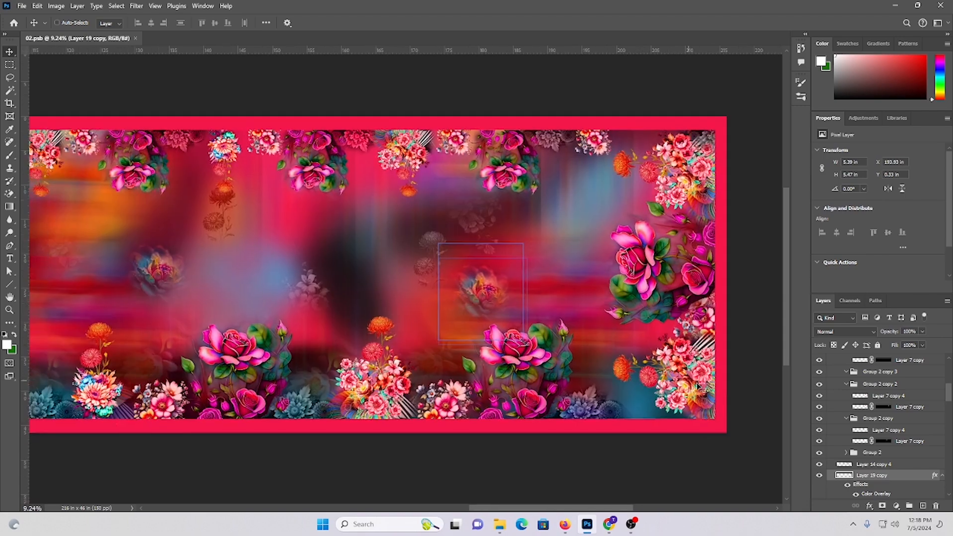
{"action": "left_click_drag", "start_coordinate": [470, 304], "coordinate": [520, 339]}
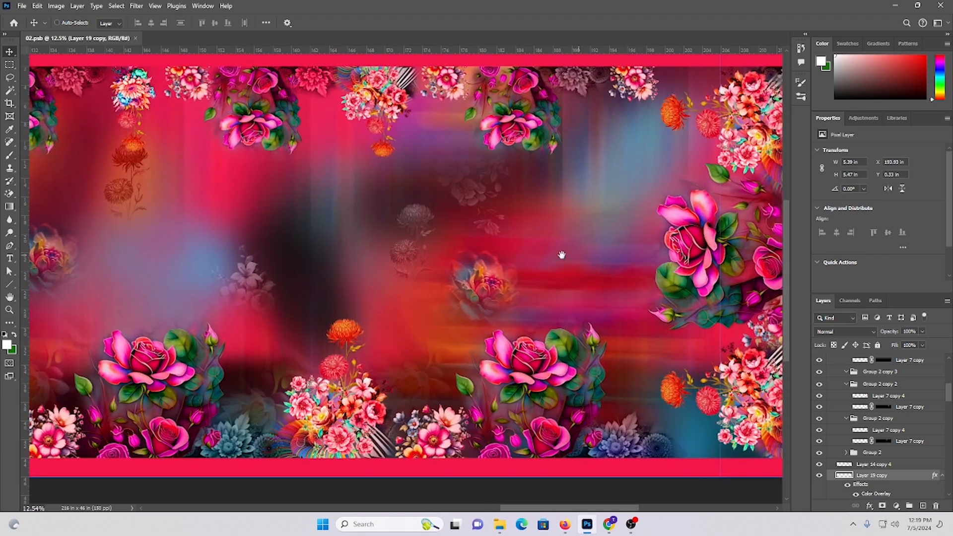
{"action": "left_click_drag", "start_coordinate": [561, 255], "coordinate": [424, 275]}
{"action": "scroll", "coordinate": [425, 276], "scroll_direction": "down", "scroll_amount": 1}
{"action": "left_click_drag", "start_coordinate": [540, 287], "coordinate": [517, 274]}
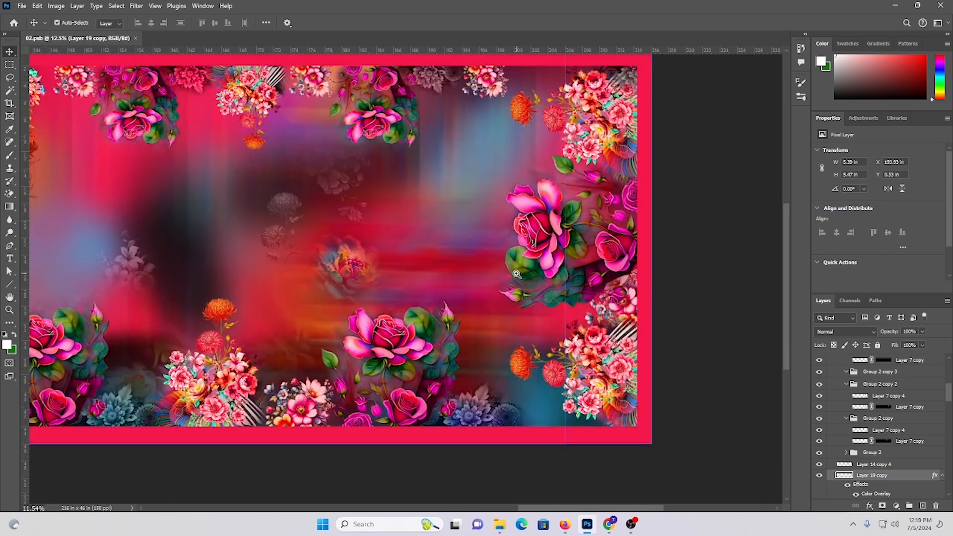
Mark out a rectangle about 36.7 in wide from the design's right edge, place a vertical guide on its left side, and deselect
{"action": "left_click", "coordinate": [9, 65]}
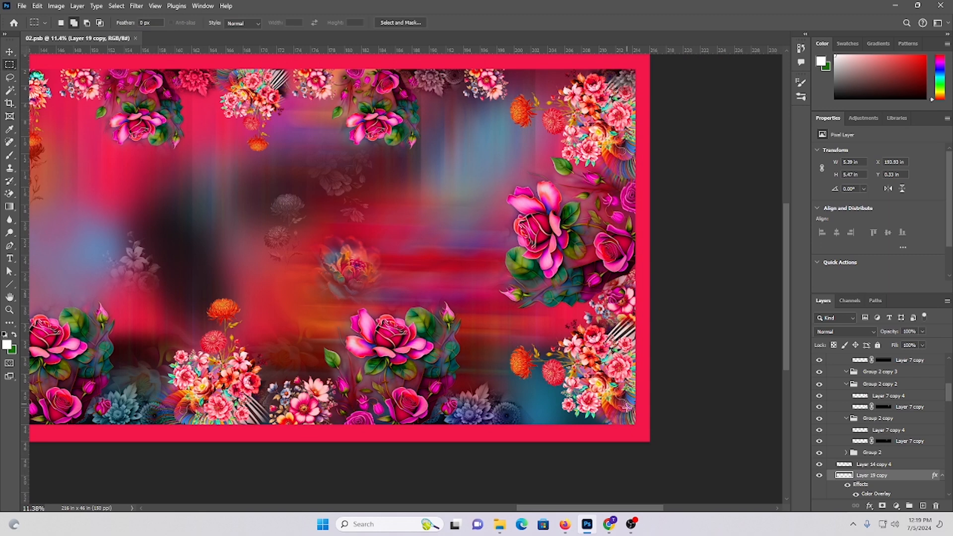
{"action": "left_click_drag", "start_coordinate": [667, 439], "coordinate": [340, 149]}
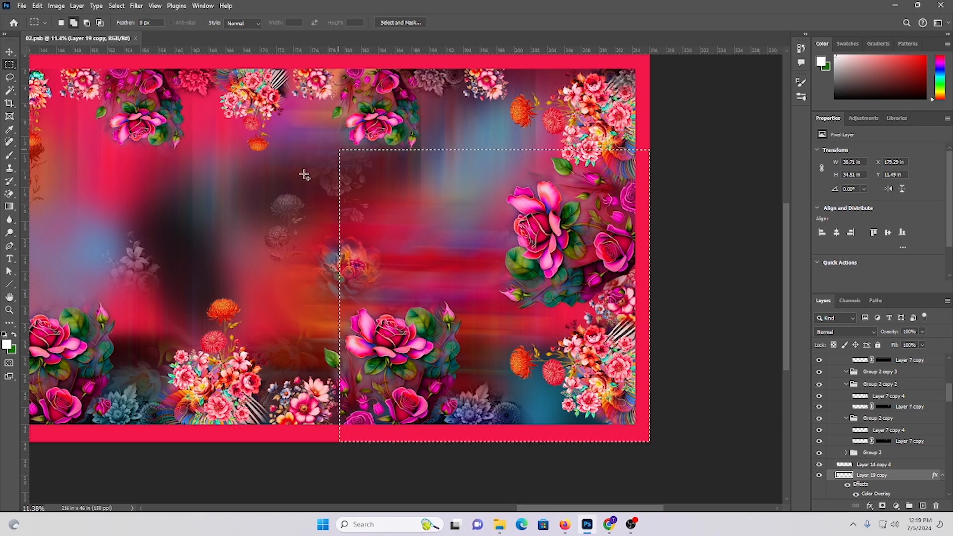
{"action": "left_click_drag", "start_coordinate": [24, 409], "coordinate": [338, 405]}
{"action": "key", "text": "ctrl+d"}
Try to move the grey flower layer along the upper border toward the right corner bouquet
{"action": "scroll", "coordinate": [463, 372], "scroll_direction": "down", "scroll_amount": 5}
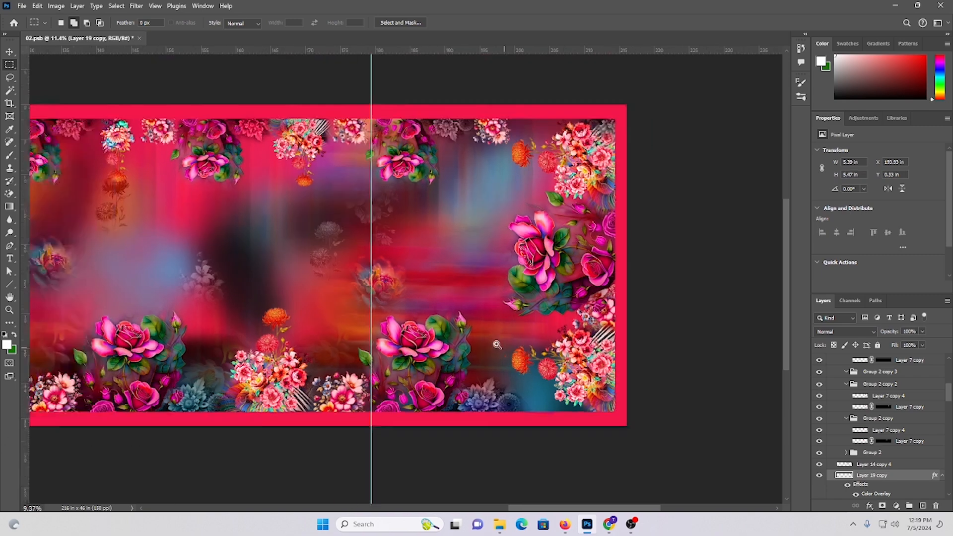
{"action": "scroll", "coordinate": [528, 373], "scroll_direction": "up", "scroll_amount": 6}
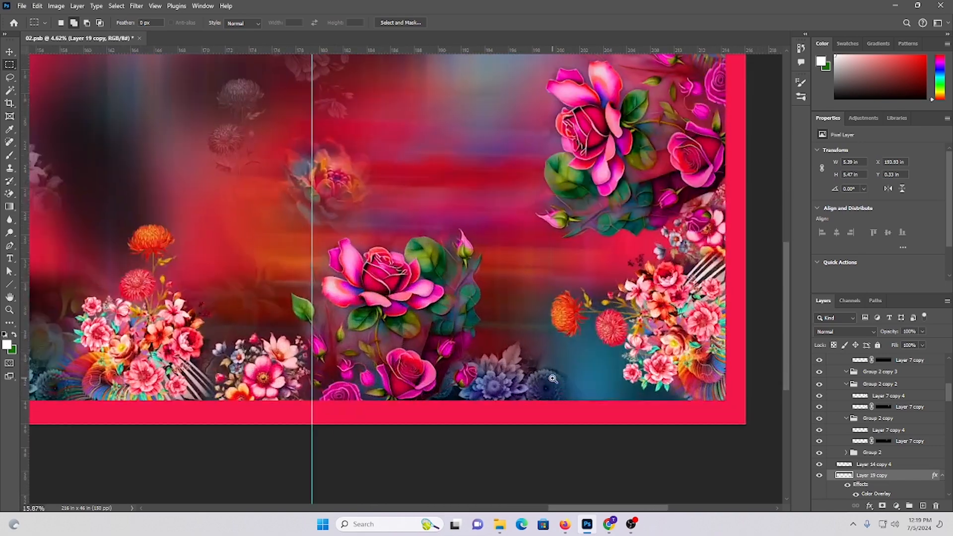
{"action": "scroll", "coordinate": [543, 372], "scroll_direction": "up", "scroll_amount": 3}
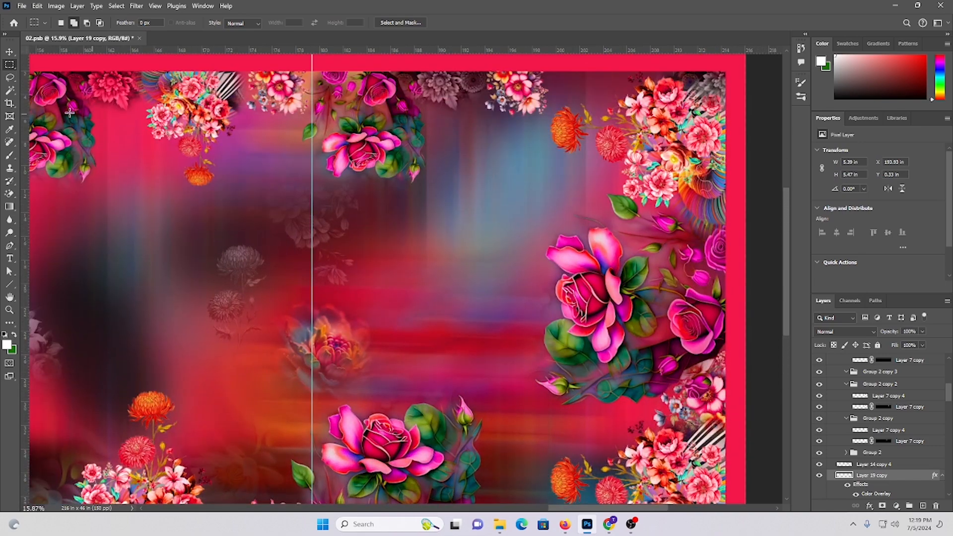
{"action": "left_click", "coordinate": [9, 51]}
{"action": "scroll", "coordinate": [590, 305], "scroll_direction": "down", "scroll_amount": 3}
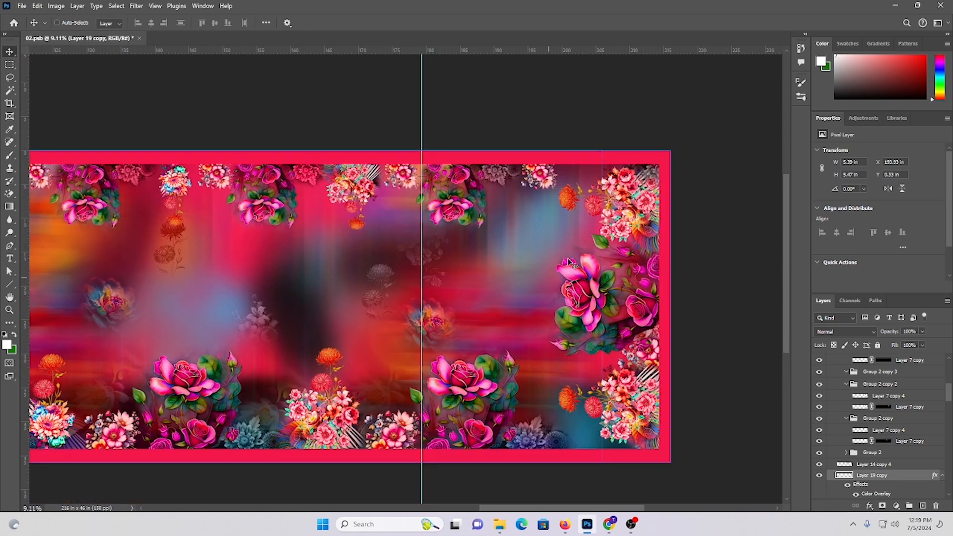
{"action": "scroll", "coordinate": [577, 174], "scroll_direction": "up", "scroll_amount": 4}
{"action": "scroll", "coordinate": [542, 237], "scroll_direction": "up", "scroll_amount": 2}
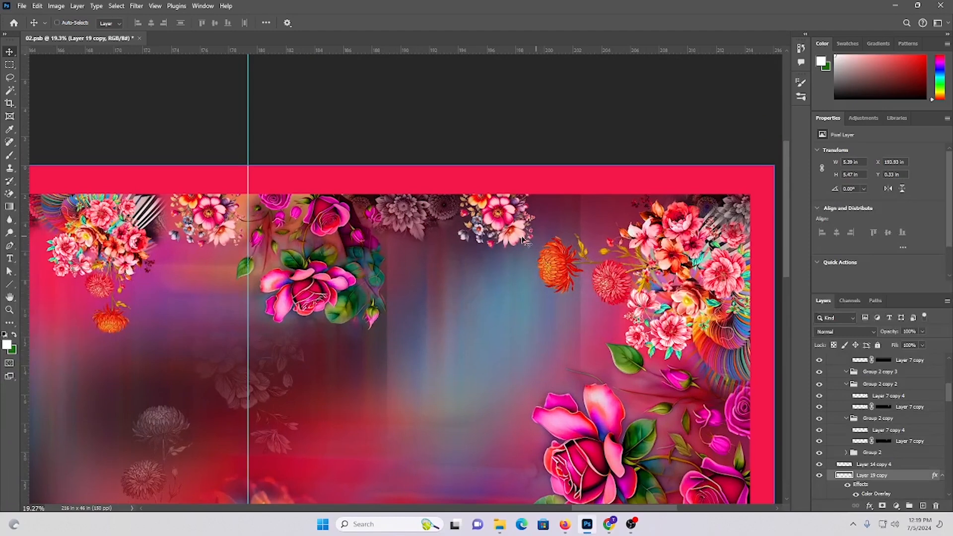
{"action": "left_click", "coordinate": [416, 214], "text": "ctrl"}
{"action": "left_click_drag", "start_coordinate": [475, 213], "coordinate": [518, 214]}
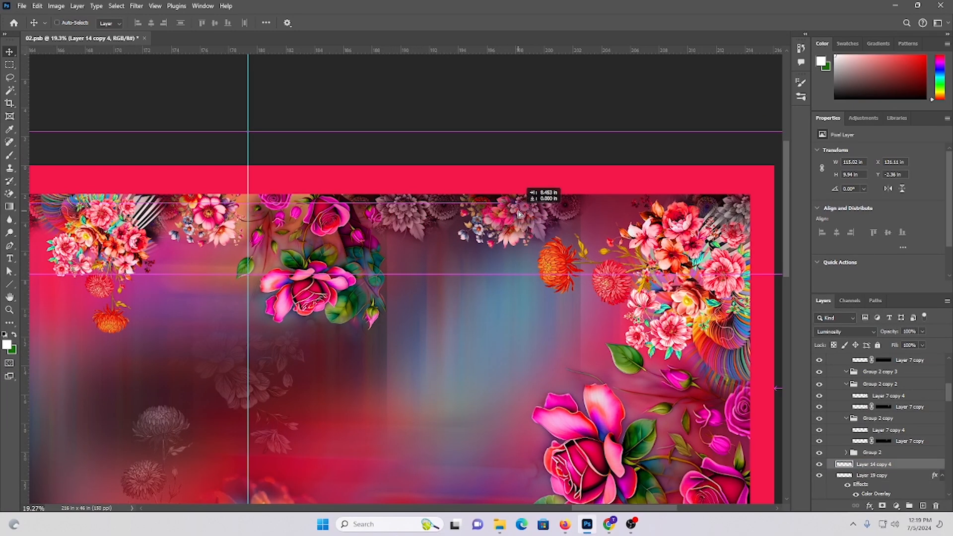
{"action": "key", "text": "ctrl+z"}
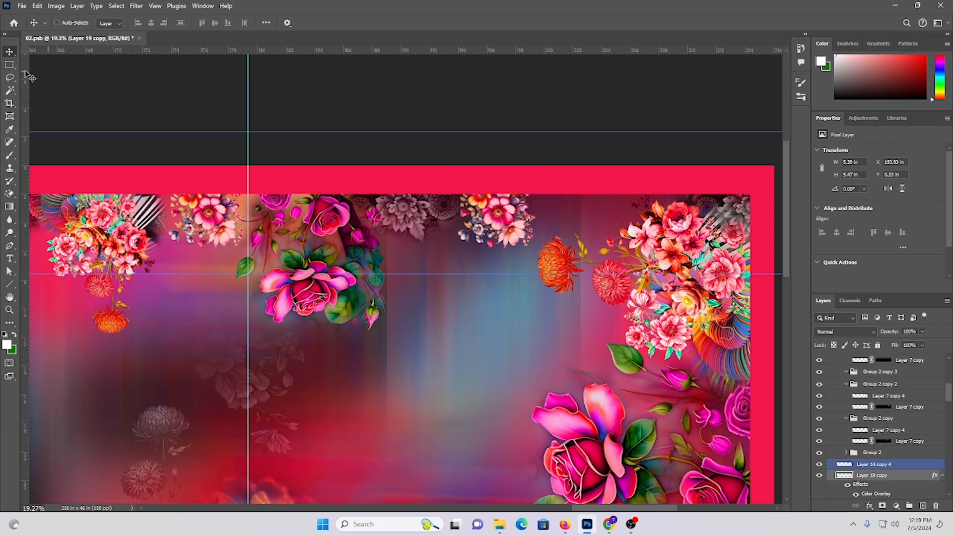
Lasso the grey flowers at the upper border and copy the area from Layer 19 copy to a new layer
{"action": "key", "text": "l"}
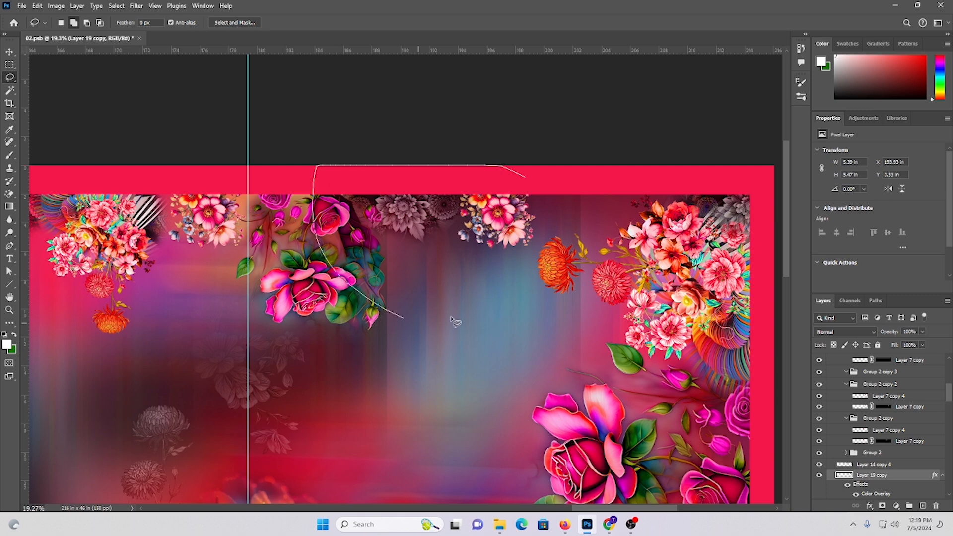
{"action": "left_click_drag", "start_coordinate": [456, 322], "coordinate": [530, 251]}
{"action": "left_click", "coordinate": [534, 261]}
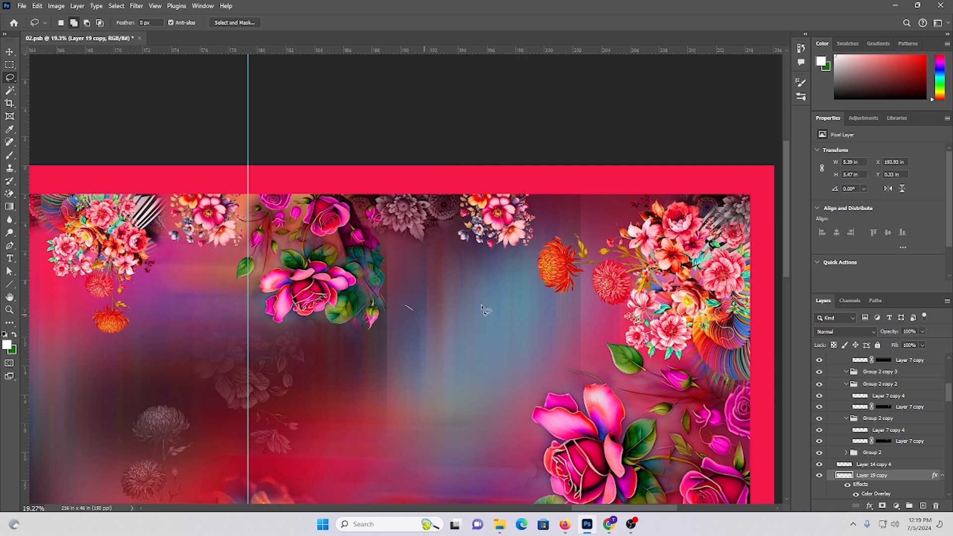
{"action": "mouse_move", "coordinate": [323, 140]}
{"action": "left_mouse_down"}
{"action": "mouse_move", "coordinate": [280, 238]}
{"action": "mouse_move", "coordinate": [298, 292]}
{"action": "left_mouse_up"}
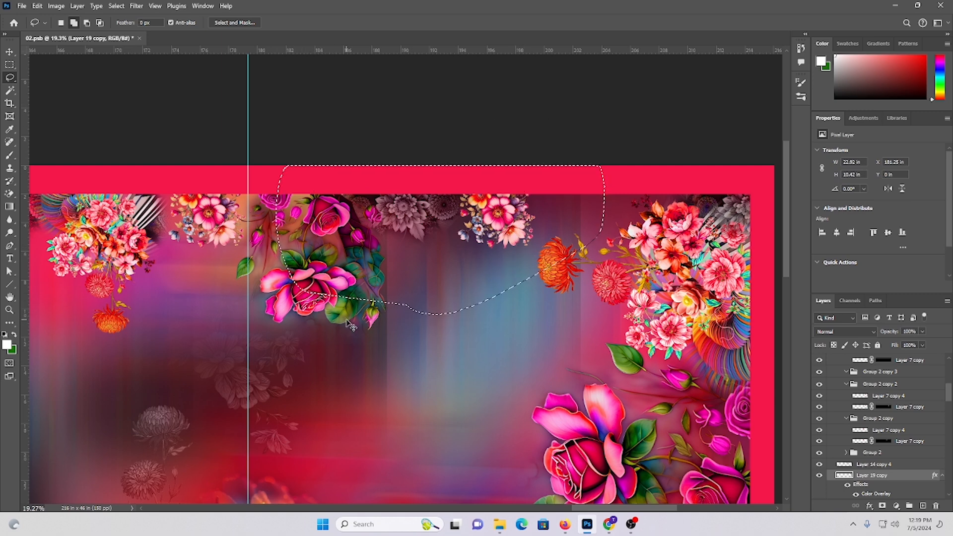
{"action": "key", "text": "ctrl+j"}
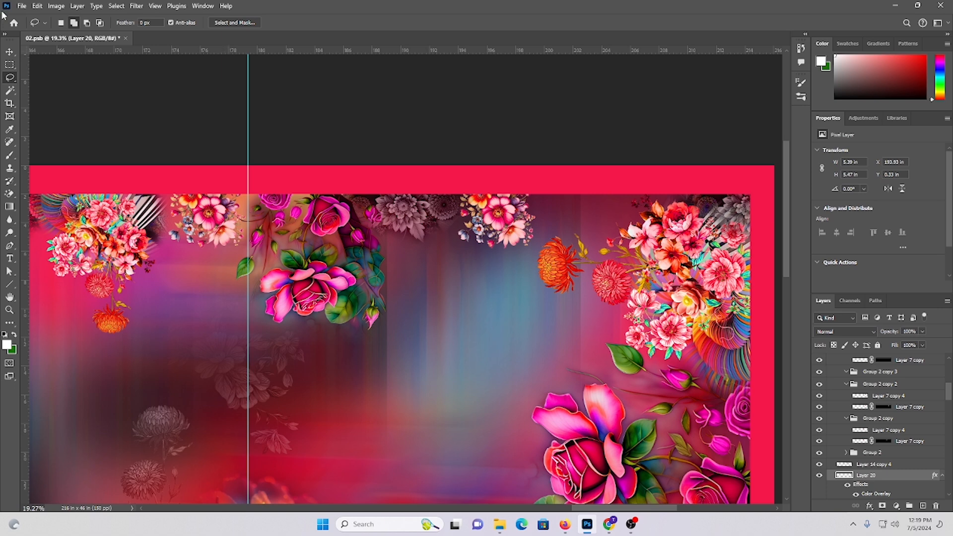
Try shifting the upper-border flower layers toward the corner bouquet, and undo these moves along with the lassoed layer copy
{"action": "left_click", "coordinate": [12, 52]}
{"action": "left_click_drag", "start_coordinate": [571, 204], "coordinate": [573, 203]}
{"action": "key", "text": "ctrl+z"}
{"action": "left_click", "coordinate": [407, 206], "text": "ctrl"}
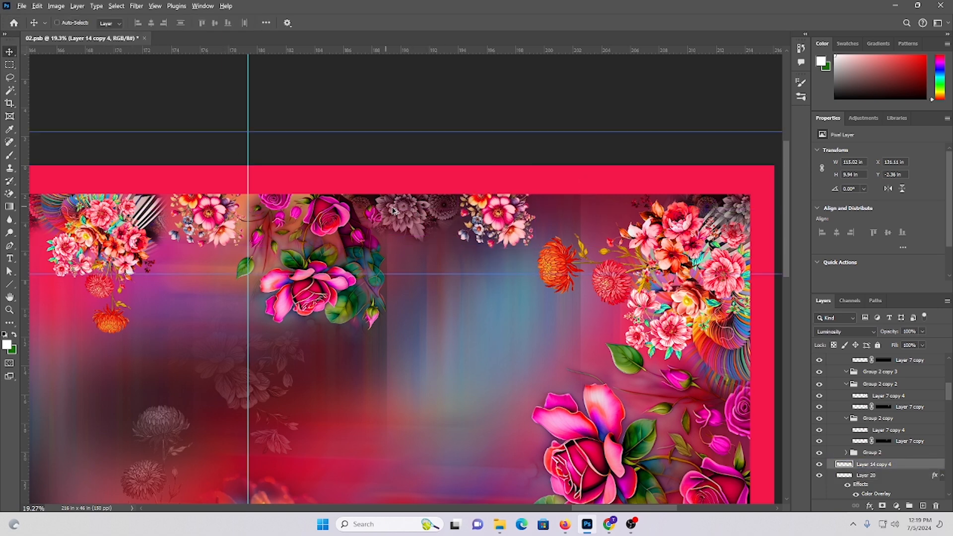
{"action": "left_click_drag", "start_coordinate": [407, 206], "coordinate": [534, 205]}
{"action": "key", "text": "ctrl+z"}
{"action": "key", "text": "ctrl+z"}
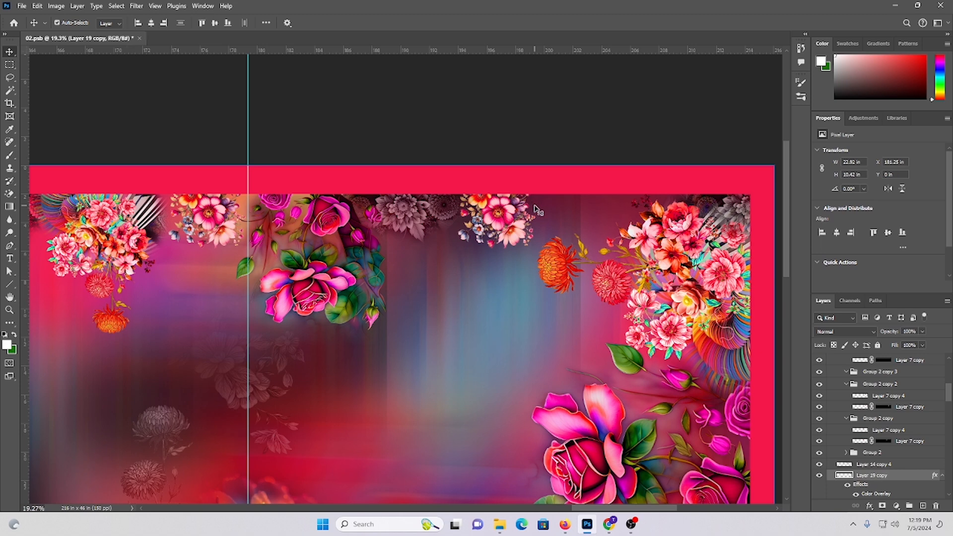
{"action": "key", "text": "ctrl+z"}
Lasso the grey flowers beside the upper-border rose and copy them from Layer 14 copy 4 to a new layer
{"action": "left_click", "coordinate": [406, 216]}
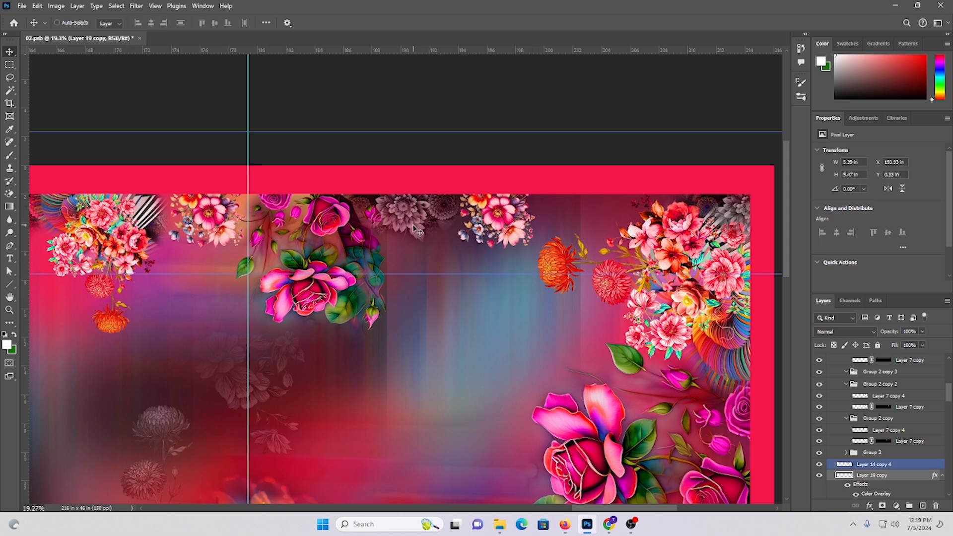
{"action": "left_click", "coordinate": [5, 80]}
{"action": "left_click_drag", "start_coordinate": [584, 226], "coordinate": [357, 123]}
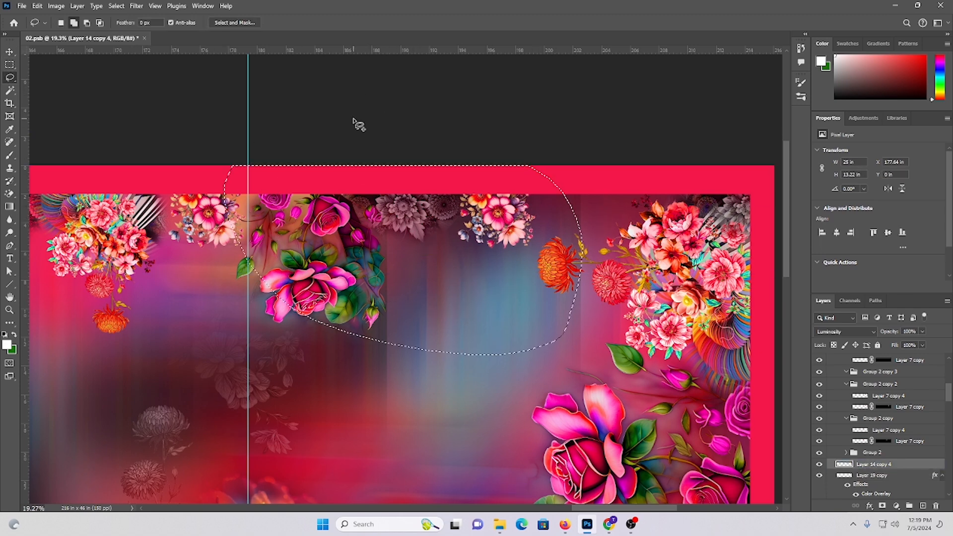
{"action": "key", "text": "ctrl+j"}
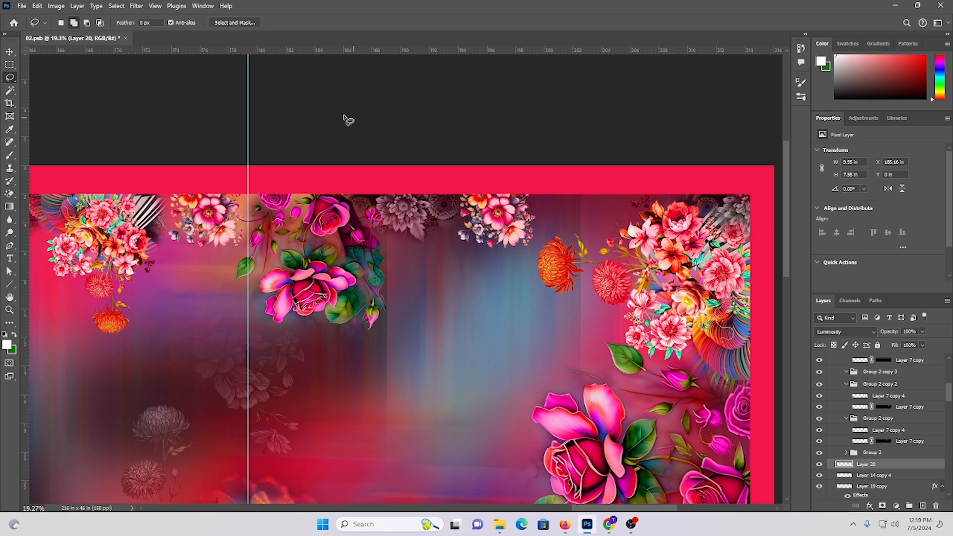
Duplicate the copied grey flowers into the upper-border gap beside the corner bouquet, at about X 197.78 in
{"action": "left_click", "coordinate": [9, 56]}
{"action": "mouse_move", "coordinate": [355, 192]}
{"action": "left_mouse_down"}
{"action": "mouse_move", "coordinate": [587, 190]}
{"action": "mouse_move", "coordinate": [565, 197]}
{"action": "left_mouse_up"}
{"action": "left_click_drag", "start_coordinate": [580, 258], "coordinate": [578, 159]}
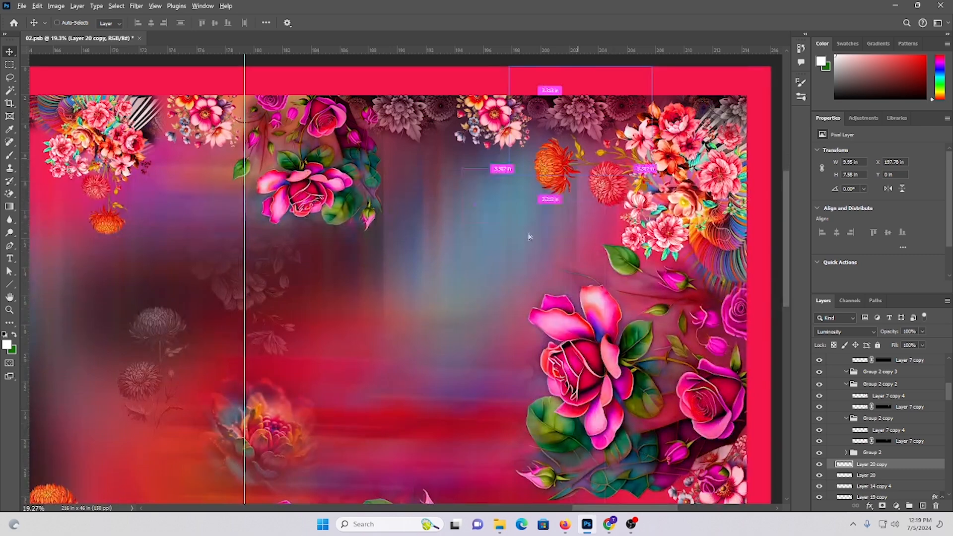
{"action": "left_click_drag", "start_coordinate": [529, 237], "coordinate": [493, 303]}
{"action": "key", "text": "ctrl+z"}
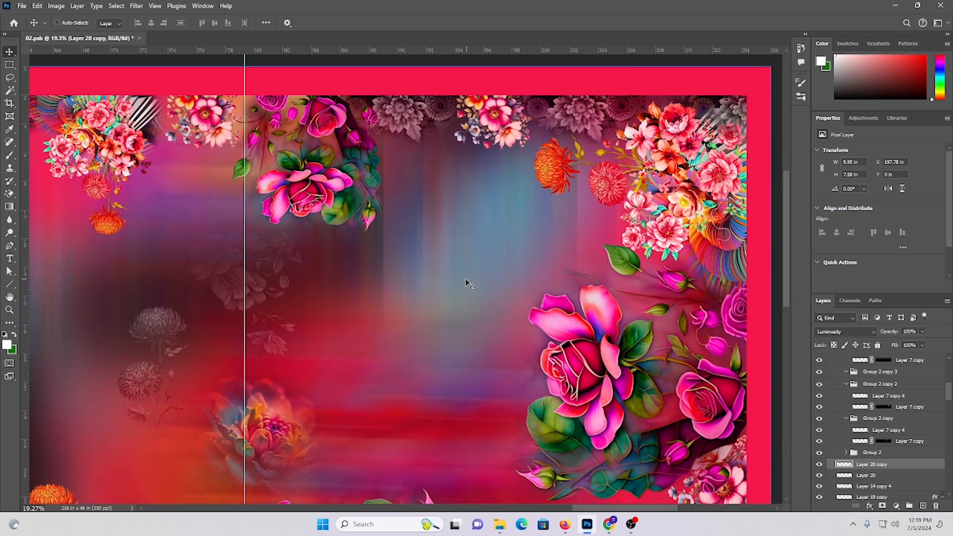
Try to move the small pink flower layer (Layer 16) along the lower border past the guide
{"action": "scroll", "coordinate": [465, 281], "scroll_direction": "down", "scroll_amount": 4}
{"action": "scroll", "coordinate": [356, 388], "scroll_direction": "up", "scroll_amount": 3}
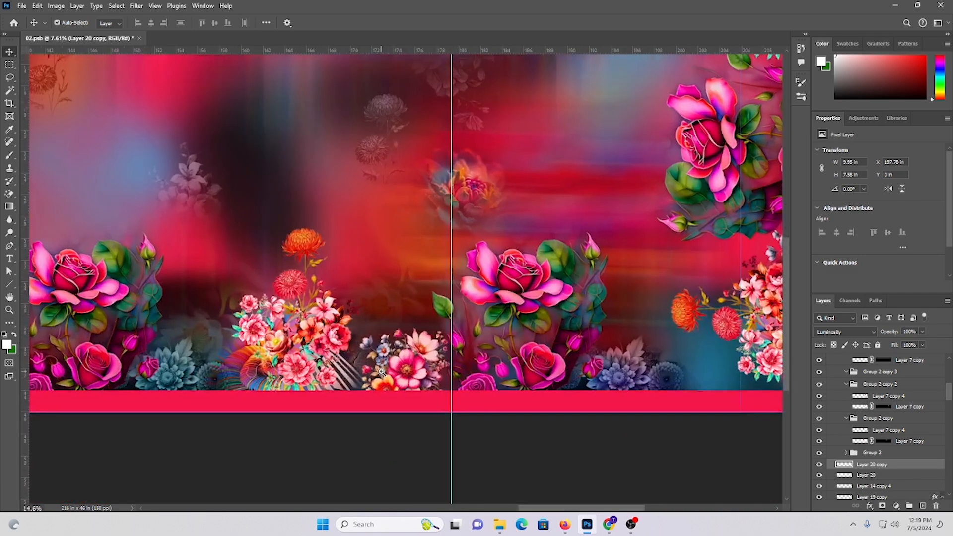
{"action": "left_click_drag", "start_coordinate": [594, 337], "coordinate": [570, 360]}
{"action": "scroll", "coordinate": [474, 364], "scroll_direction": "down", "scroll_amount": 3}
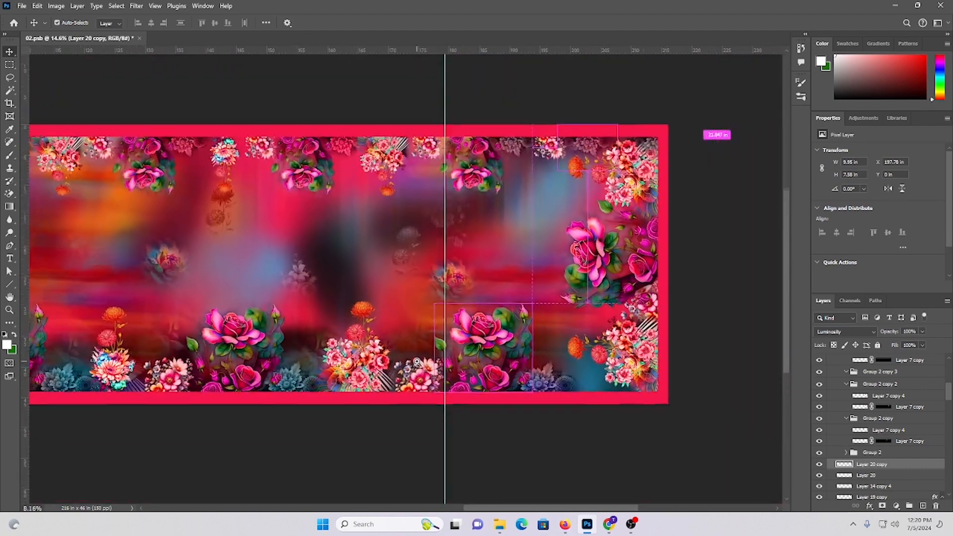
{"action": "scroll", "coordinate": [558, 365], "scroll_direction": "down", "scroll_amount": 1}
{"action": "scroll", "coordinate": [565, 341], "scroll_direction": "up", "scroll_amount": 2}
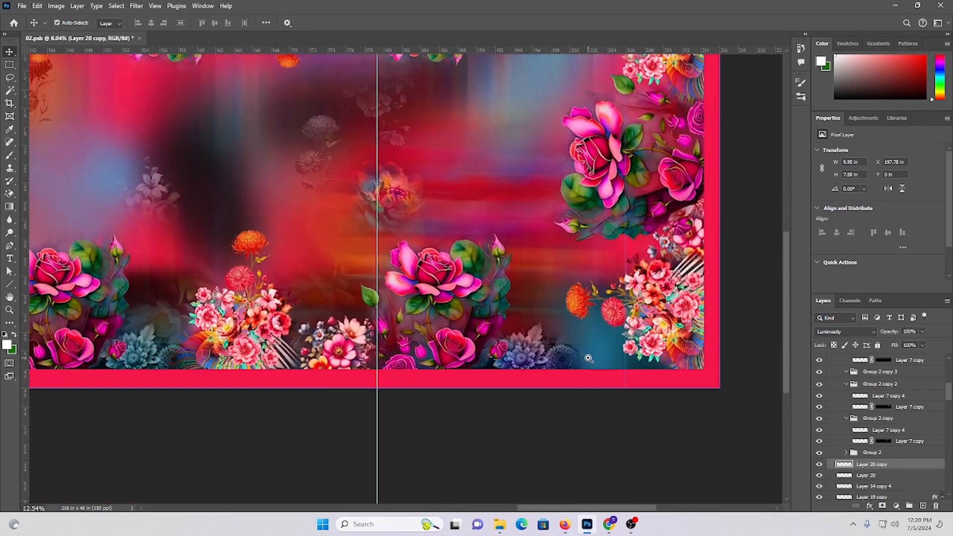
{"action": "left_click", "coordinate": [345, 354], "text": "ctrl"}
{"action": "scroll", "coordinate": [345, 354], "scroll_direction": "down", "scroll_amount": 3}
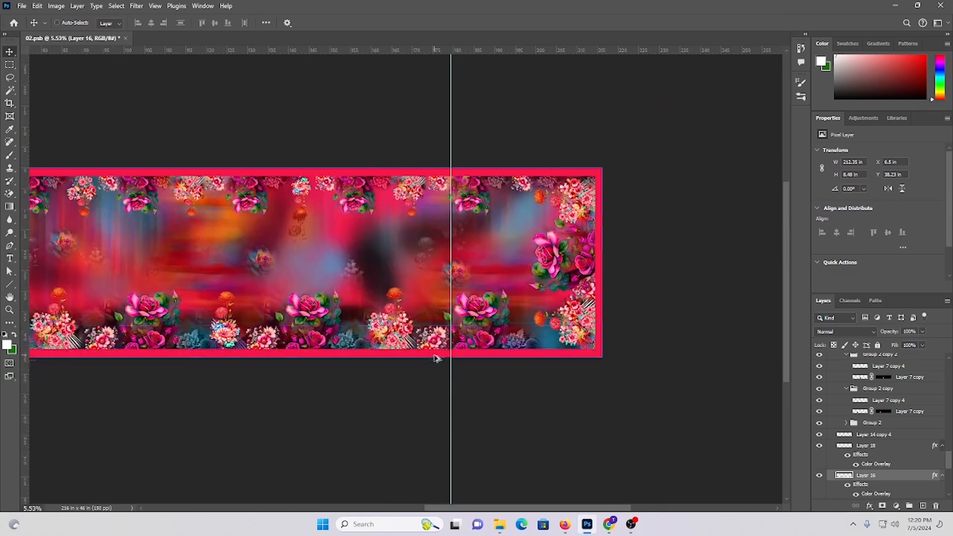
{"action": "left_click_drag", "start_coordinate": [434, 342], "coordinate": [520, 342]}
{"action": "key", "text": "ctrl+z"}
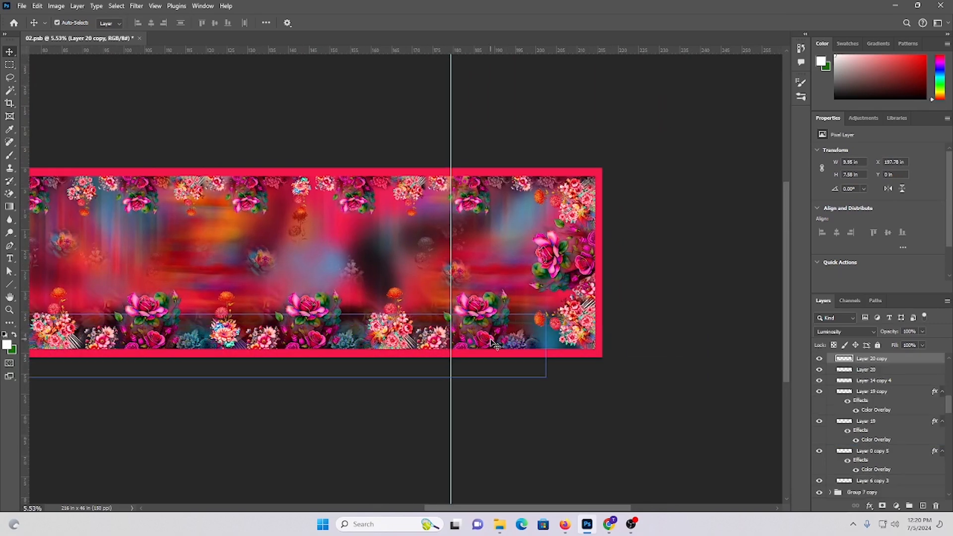
Try to copy the lassoed small pink flowers at the lower border from Layer 20 copy to a new layer
{"action": "scroll", "coordinate": [457, 358], "scroll_direction": "up", "scroll_amount": 3}
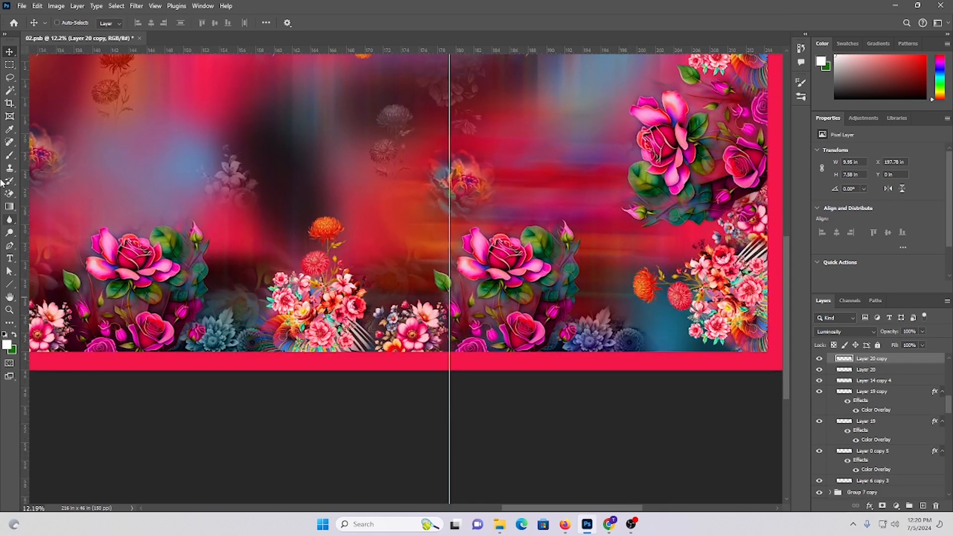
{"action": "left_click", "coordinate": [9, 77]}
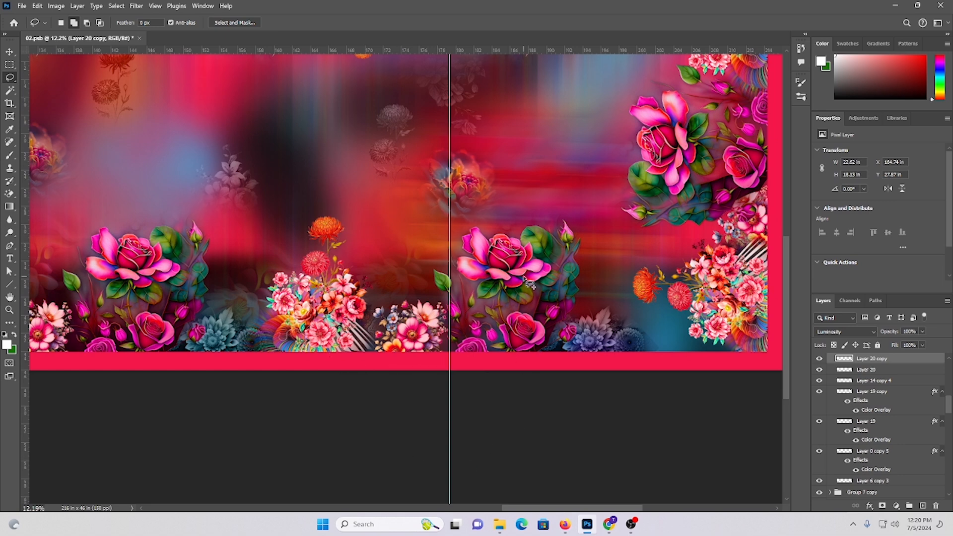
{"action": "key", "text": "ctrl+j"}
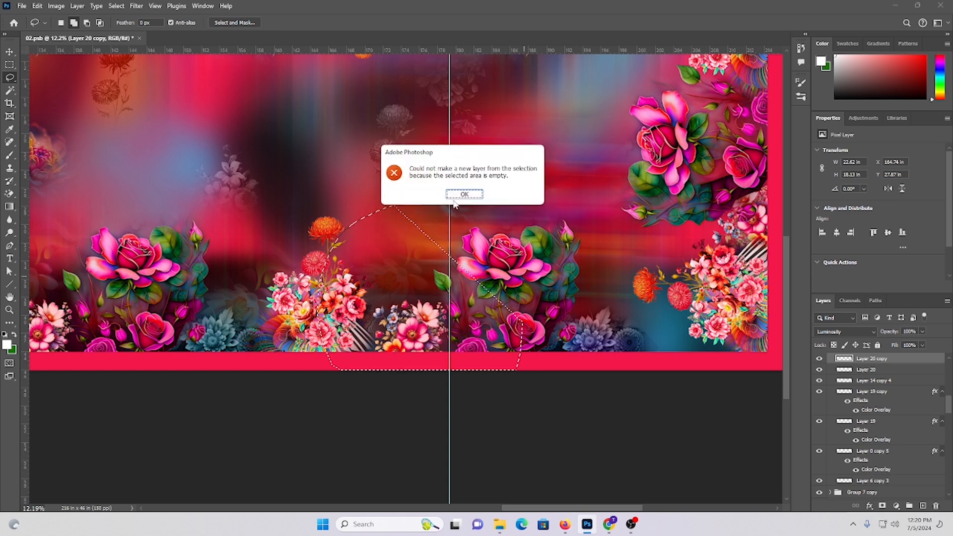
{"action": "left_click", "coordinate": [454, 197]}
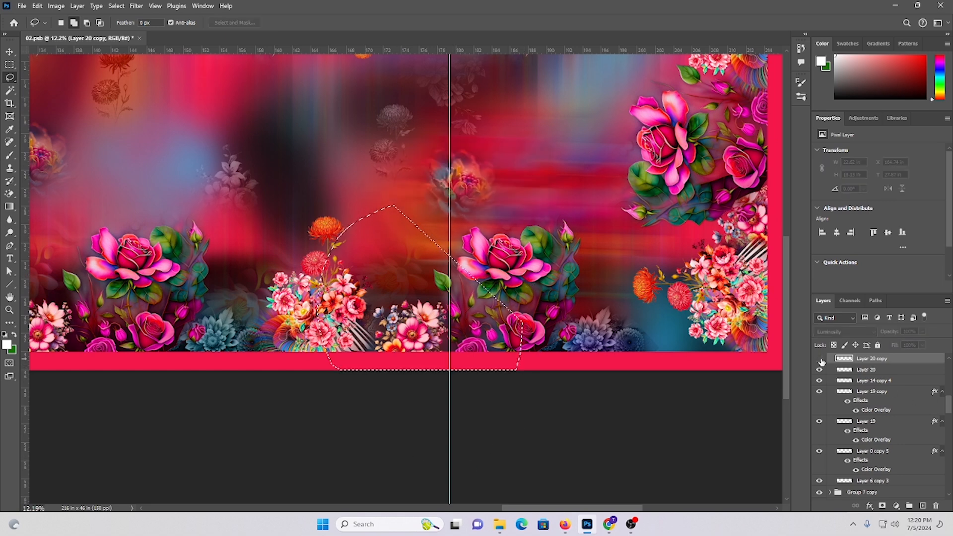
{"action": "left_click", "coordinate": [619, 367]}
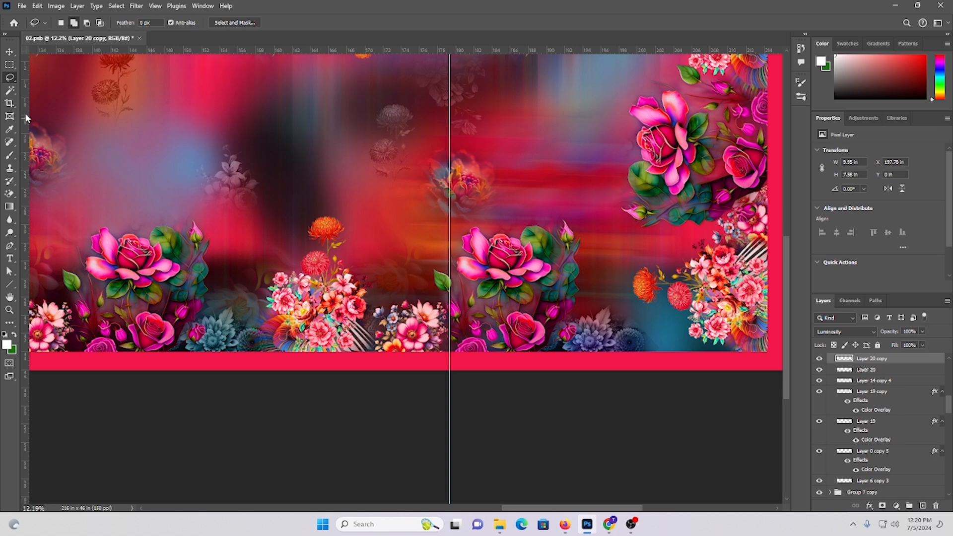
Lasso the small pink flowers (Layer 16) on the lower border just before the guide and copy them to a new layer
{"action": "left_click", "coordinate": [9, 55]}
{"action": "left_click", "coordinate": [422, 330], "text": "ctrl"}
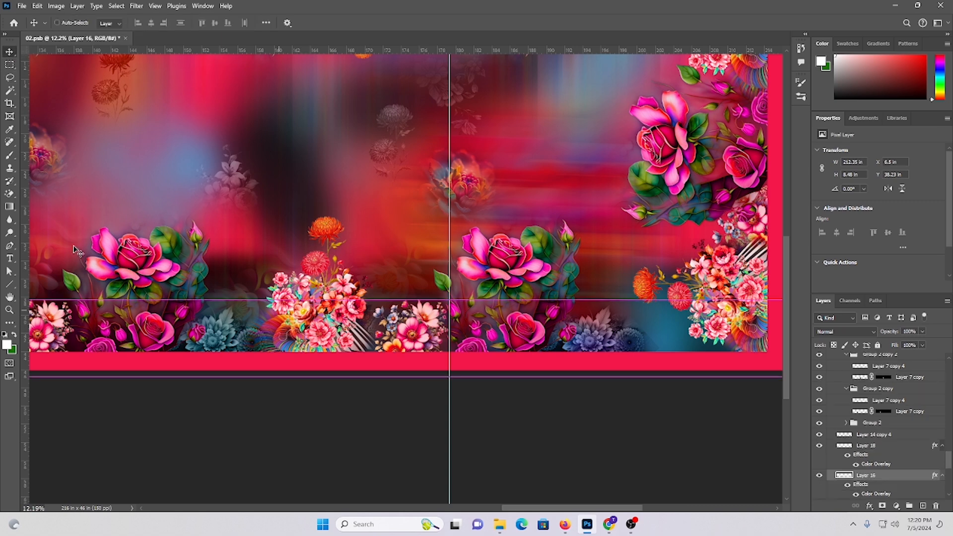
{"action": "key", "text": "l"}
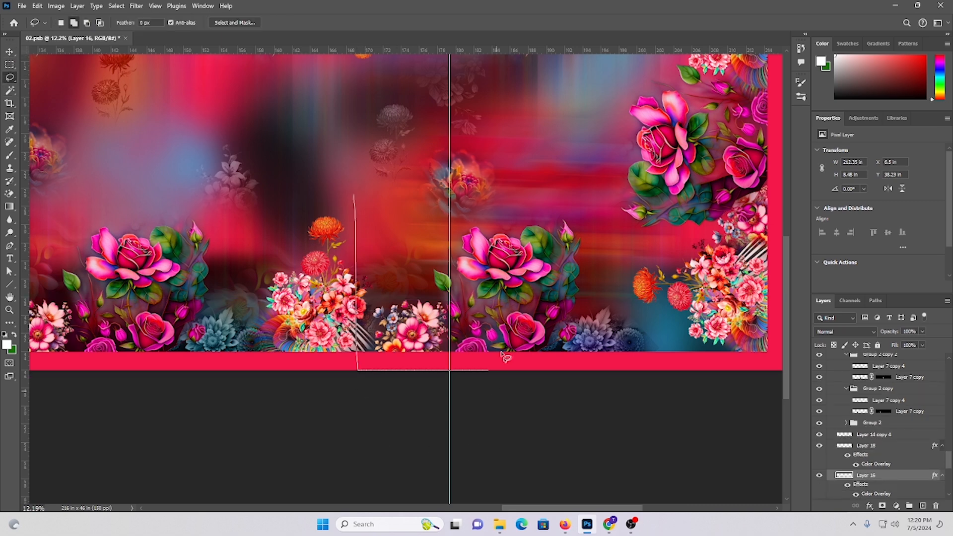
{"action": "left_click_drag", "start_coordinate": [505, 358], "coordinate": [501, 345]}
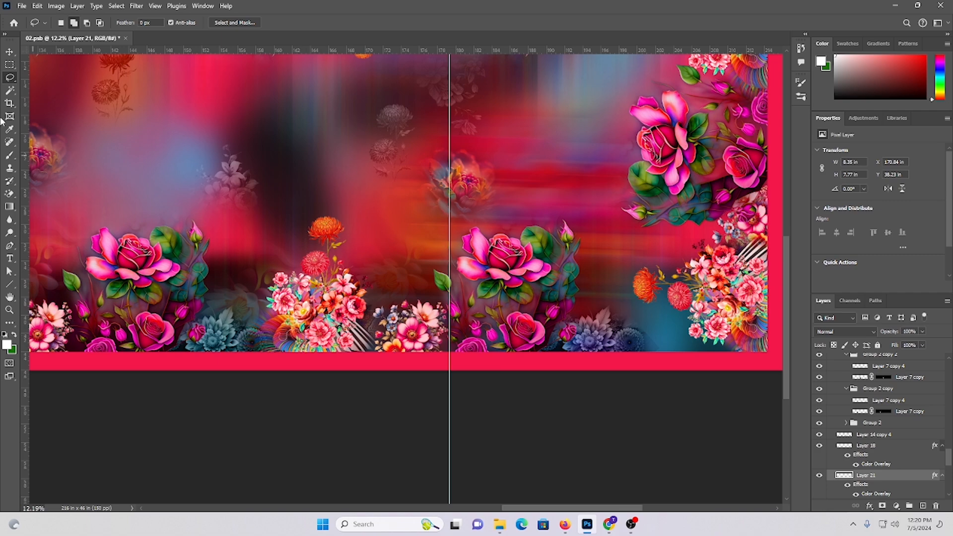
Duplicate the copied pink flowers into the lower-border gap beside the corner bouquet, at about X 199.88 in, with Luminosity blending
{"action": "left_click", "coordinate": [10, 53]}
{"action": "left_click_drag", "start_coordinate": [425, 351], "coordinate": [688, 339]}
{"action": "scroll", "coordinate": [674, 333], "scroll_direction": "up", "scroll_amount": 5}
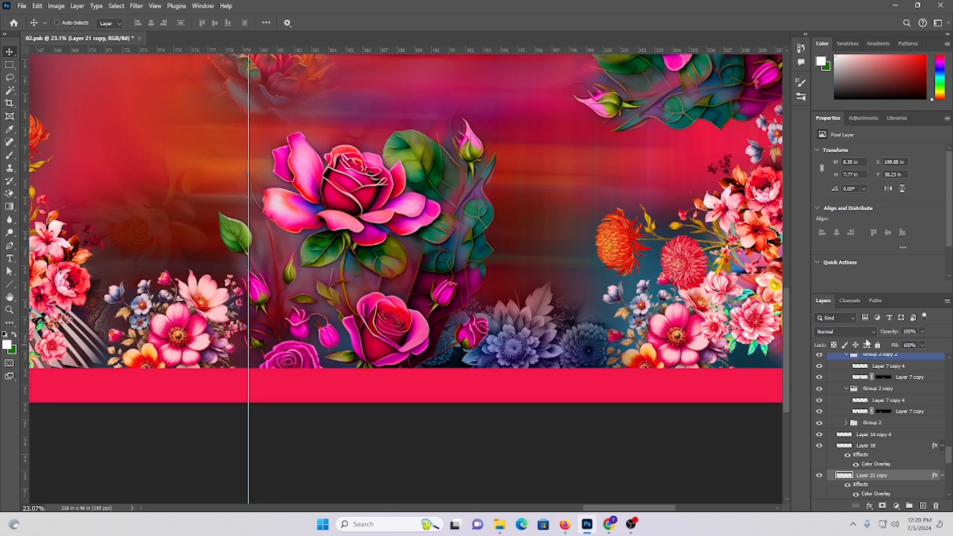
{"action": "left_click", "coordinate": [844, 331]}
{"action": "left_click", "coordinate": [842, 502]}
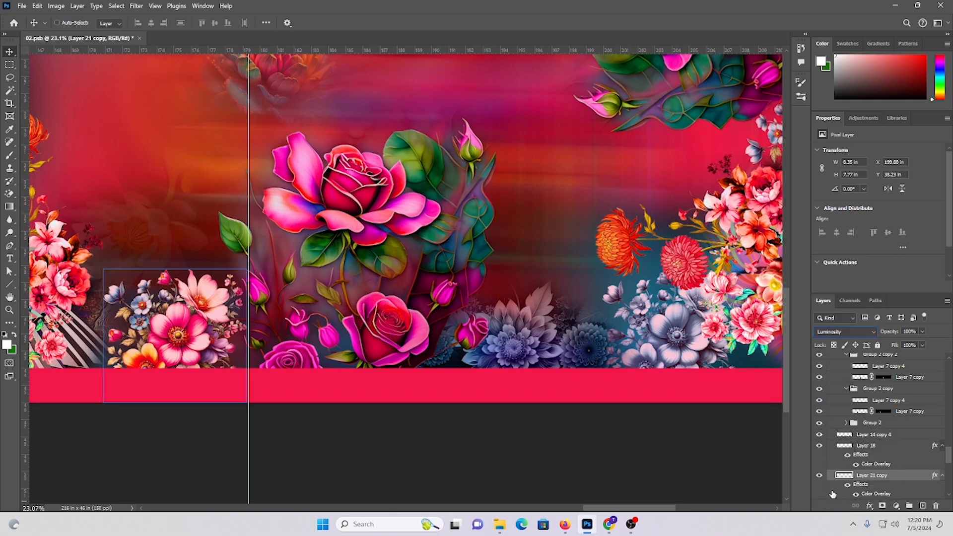
{"action": "left_click_drag", "start_coordinate": [609, 361], "coordinate": [660, 390]}
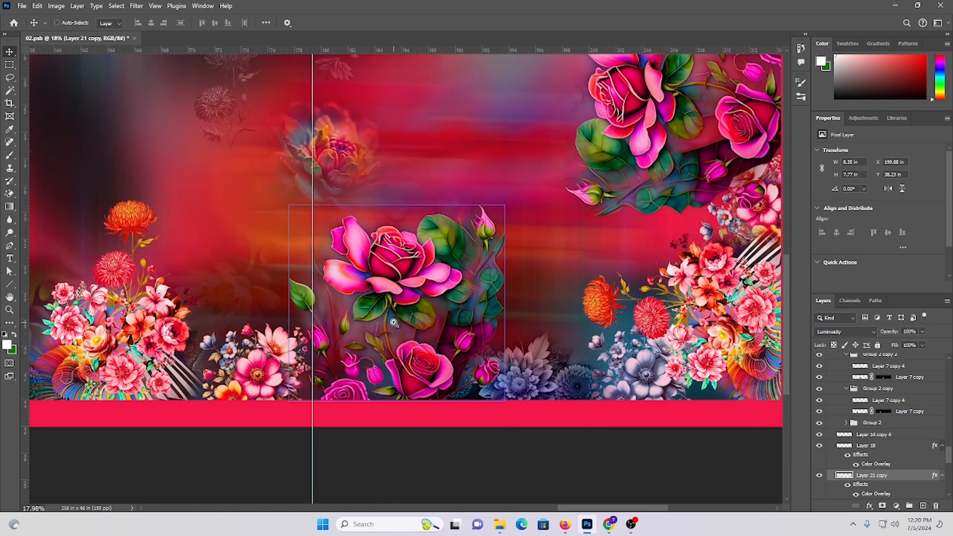
Duplicate the grey lower-border flowers (Layer 14 copy 4) up into the open field beside the large side rose, at about Y 16.03 in
{"action": "left_click_drag", "start_coordinate": [388, 323], "coordinate": [363, 313]}
{"action": "left_click_drag", "start_coordinate": [420, 403], "coordinate": [445, 400]}
{"action": "left_click", "coordinate": [478, 356], "text": "ctrl"}
{"action": "left_click_drag", "start_coordinate": [477, 355], "coordinate": [433, 216]}
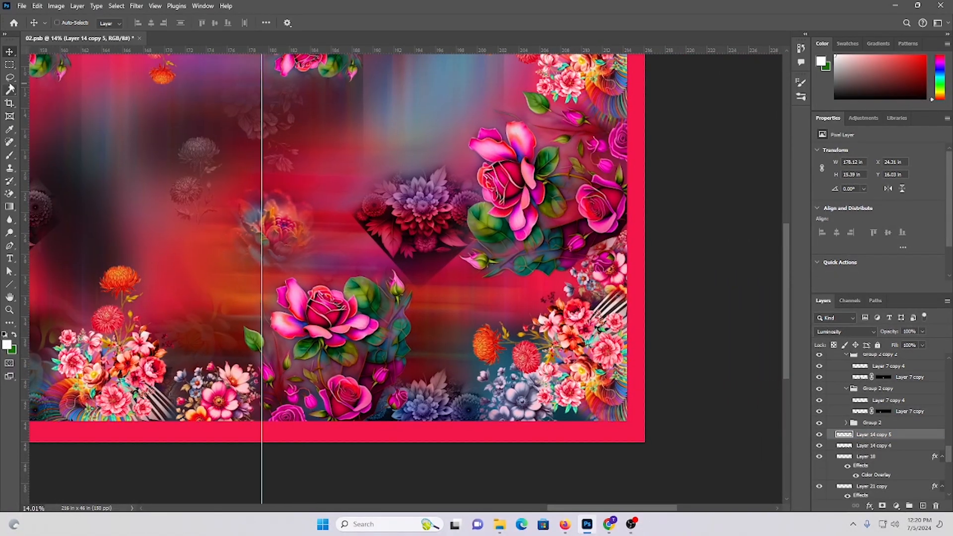
Lasso the duplicated grey flower cluster beside the side rose, copy it to a new layer and delete the full-width duplicate layer
{"action": "left_click", "coordinate": [9, 77]}
{"action": "left_click_drag", "start_coordinate": [579, 201], "coordinate": [469, 79]}
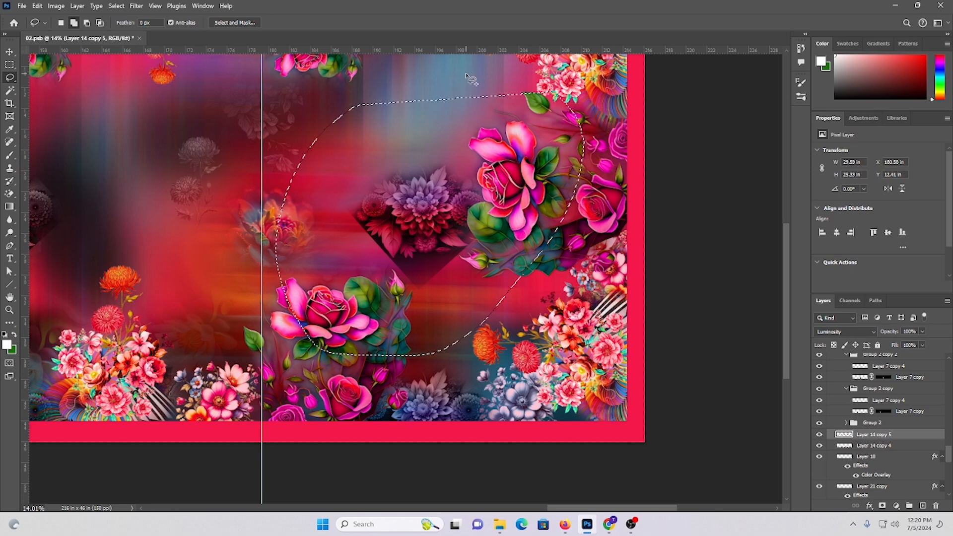
{"action": "key", "text": "v"}
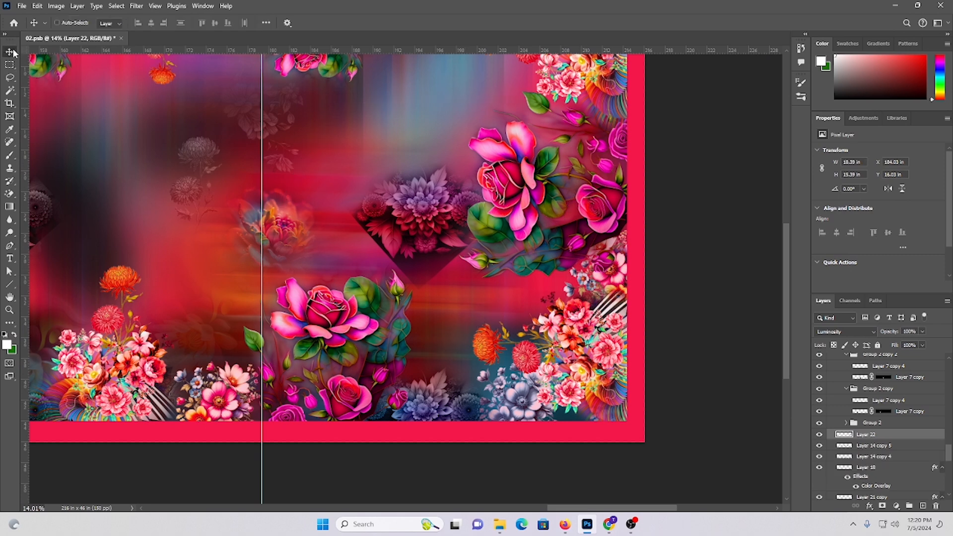
{"action": "key", "text": "ctrl+j"}
{"action": "key", "text": "Delete"}
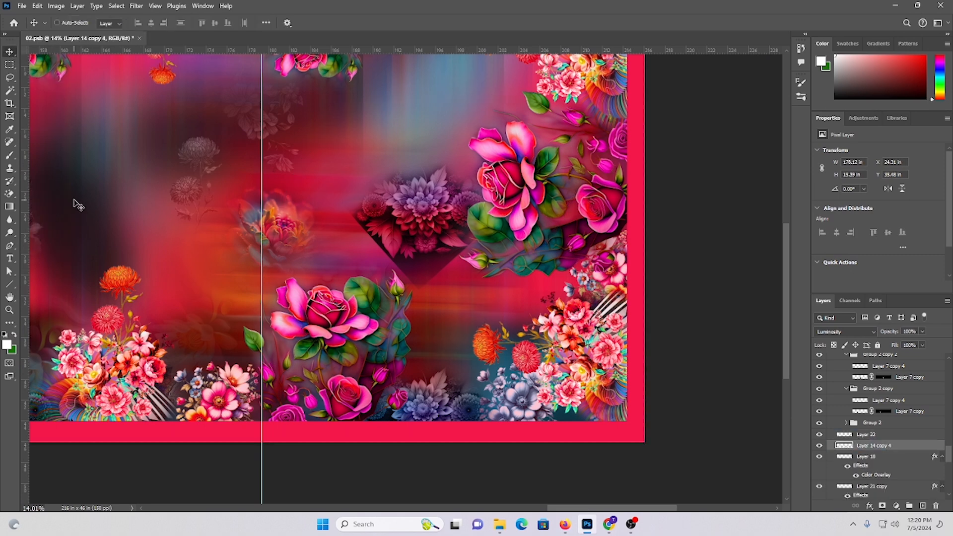
Move the isolated grey flower cluster (Layer 22) clear of the side rose, to about X 180.08 in, Y 10.61 in
{"action": "left_click", "coordinate": [424, 221], "text": "ctrl"}
{"action": "left_click_drag", "start_coordinate": [422, 222], "coordinate": [372, 166]}
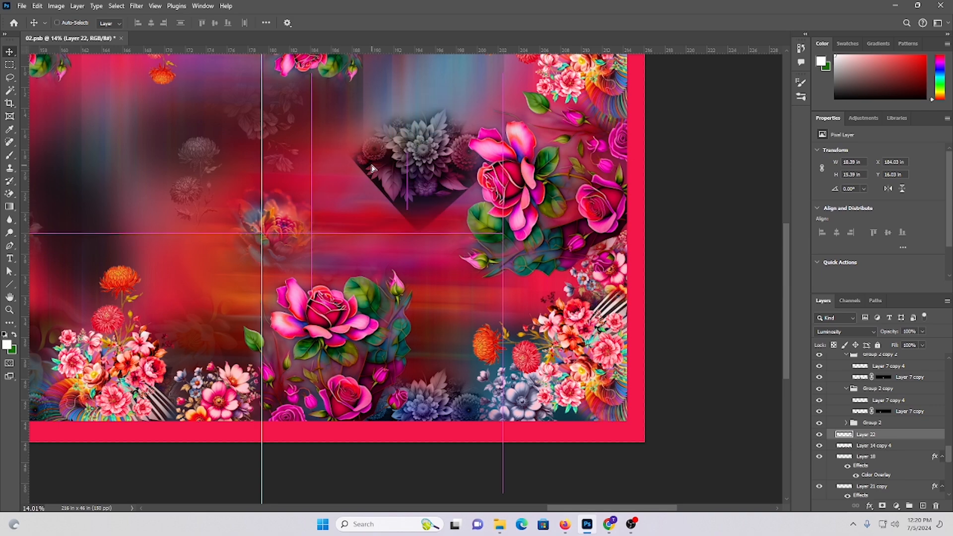
{"action": "left_click", "coordinate": [819, 434]}
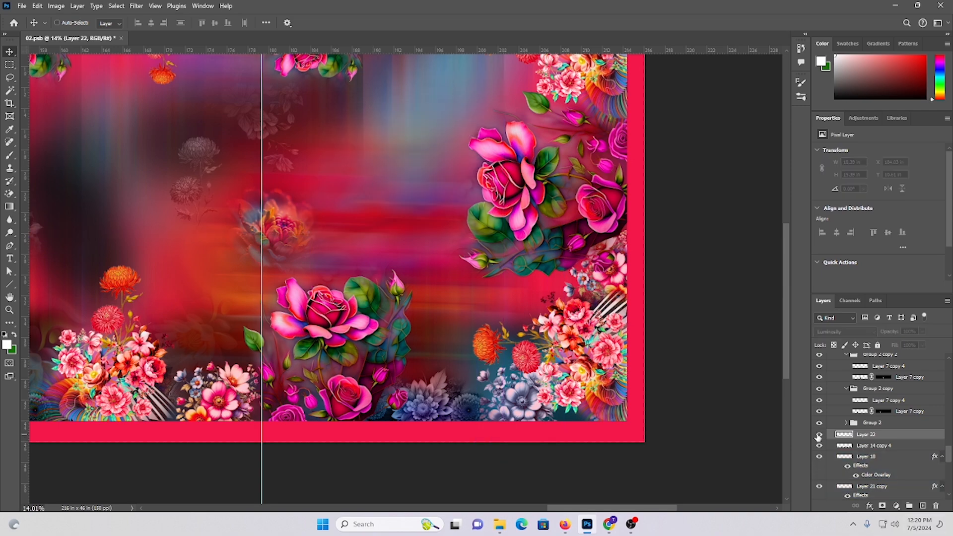
{"action": "left_click", "coordinate": [819, 435]}
{"action": "scroll", "coordinate": [411, 268], "scroll_direction": "up", "scroll_amount": 5}
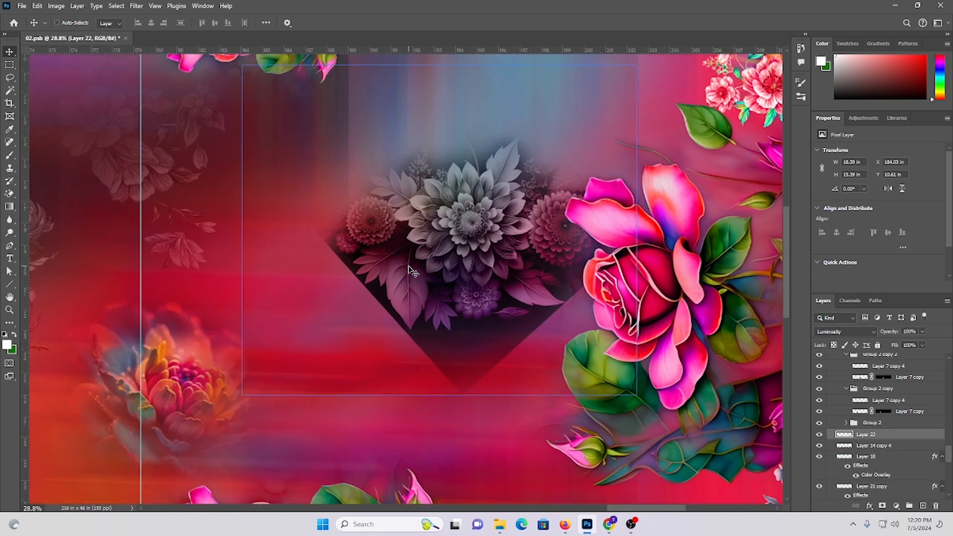
{"action": "left_click_drag", "start_coordinate": [474, 253], "coordinate": [401, 248]}
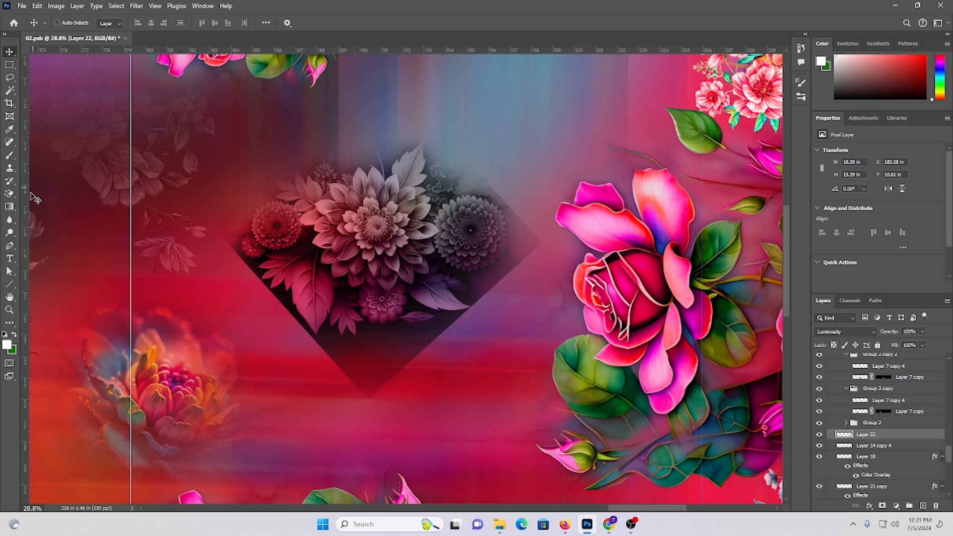
Soften the hard left-hand edge of the grey flower cluster's dark backdrop with the Eraser at 47% opacity
{"action": "right_click", "coordinate": [15, 198]}
{"action": "left_click", "coordinate": [50, 194]}
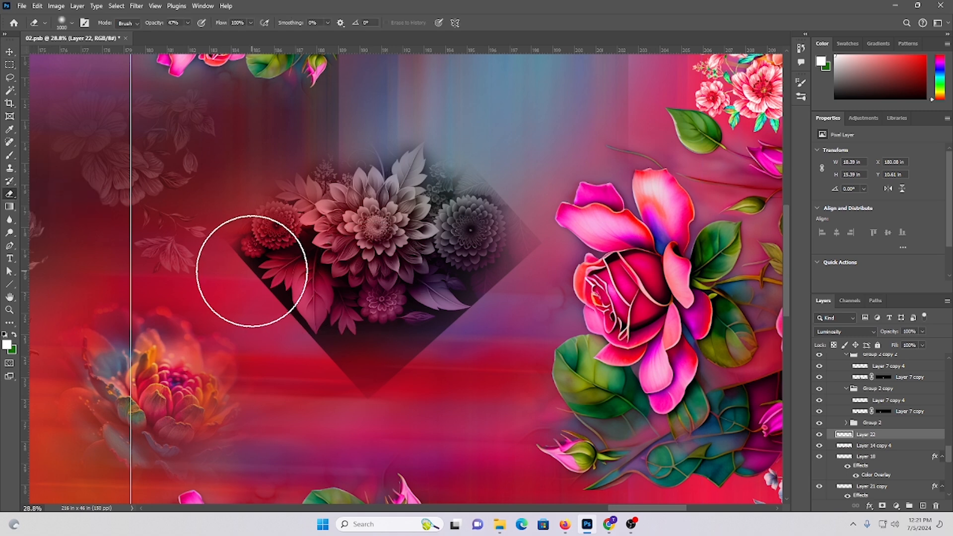
{"action": "scroll", "coordinate": [243, 258], "scroll_direction": "down", "scroll_amount": 2}
{"action": "left_click_drag", "start_coordinate": [221, 226], "coordinate": [222, 290]}
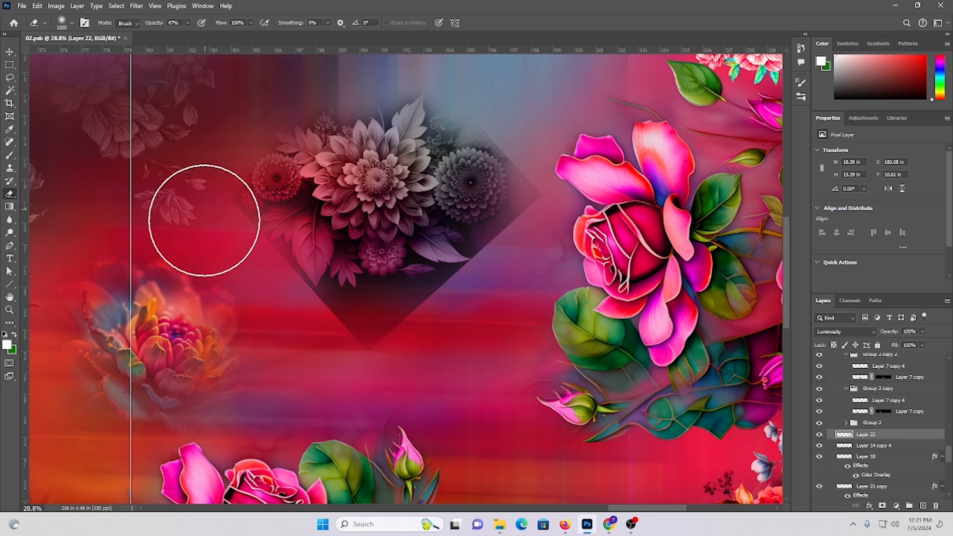
{"action": "mouse_move", "coordinate": [365, 335]}
{"action": "left_mouse_down"}
{"action": "mouse_move", "coordinate": [294, 318]}
{"action": "mouse_move", "coordinate": [236, 265]}
{"action": "left_mouse_up"}
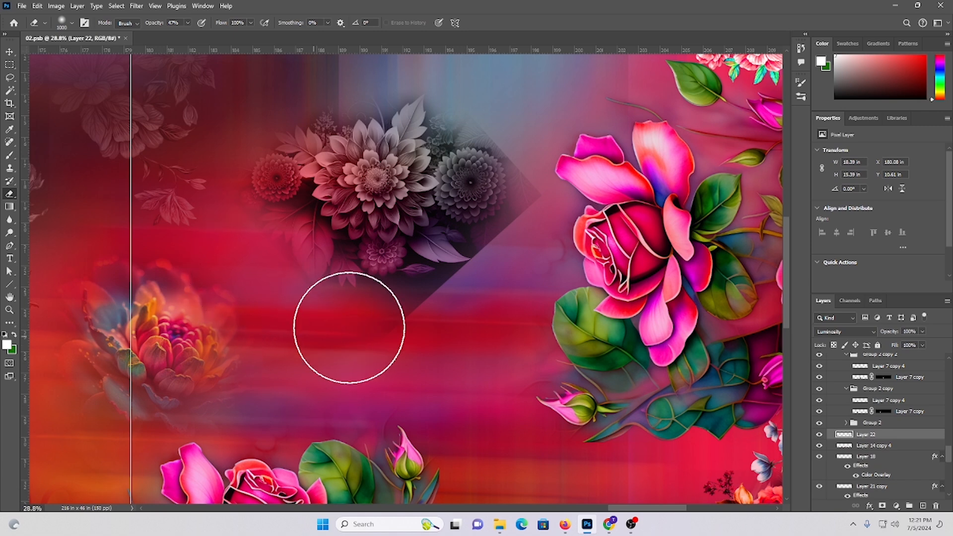
Erase the remaining hard edges on the right and underside of the grey flower cluster's dark backdrop, at a brush angle of -59°
{"action": "right_click", "coordinate": [276, 344]}
{"action": "key", "text": "b"}
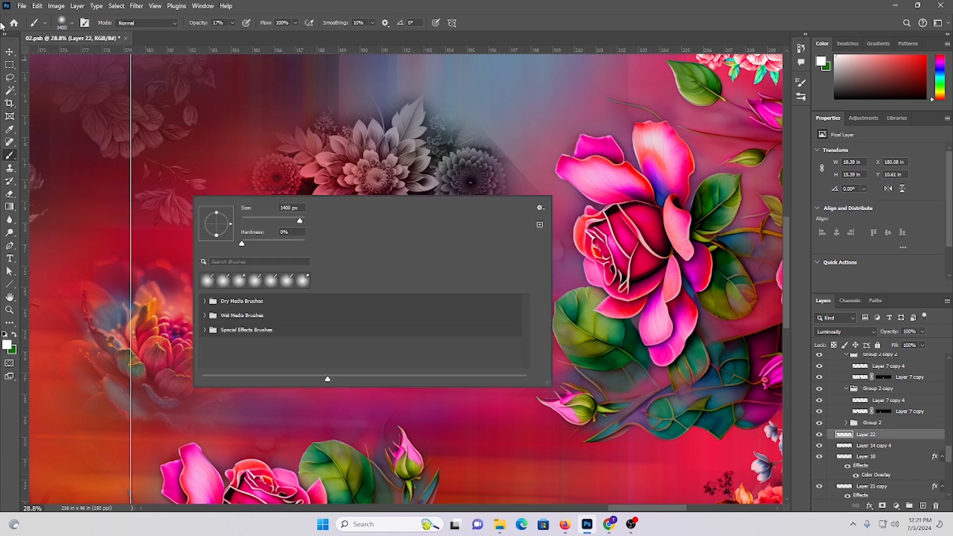
{"action": "key", "text": "v"}
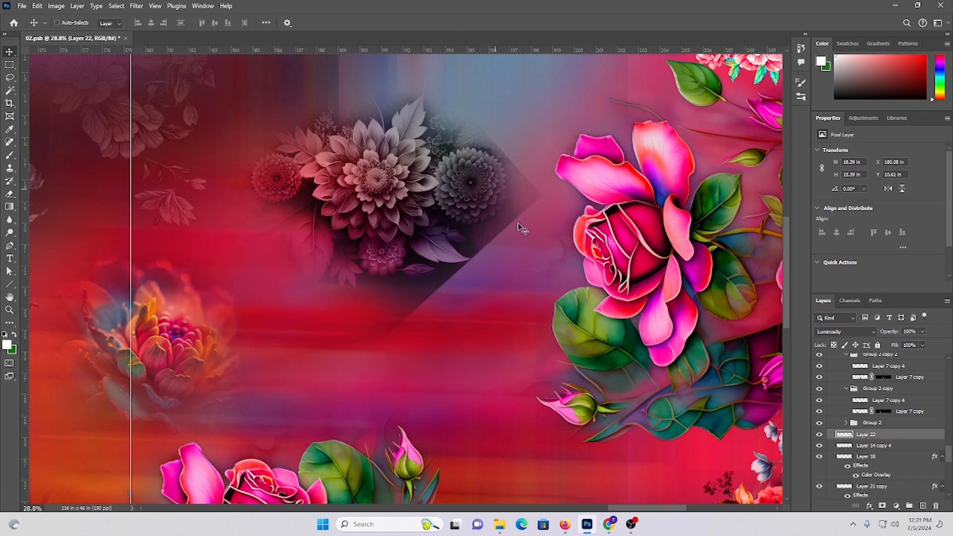
{"action": "left_click", "coordinate": [10, 194]}
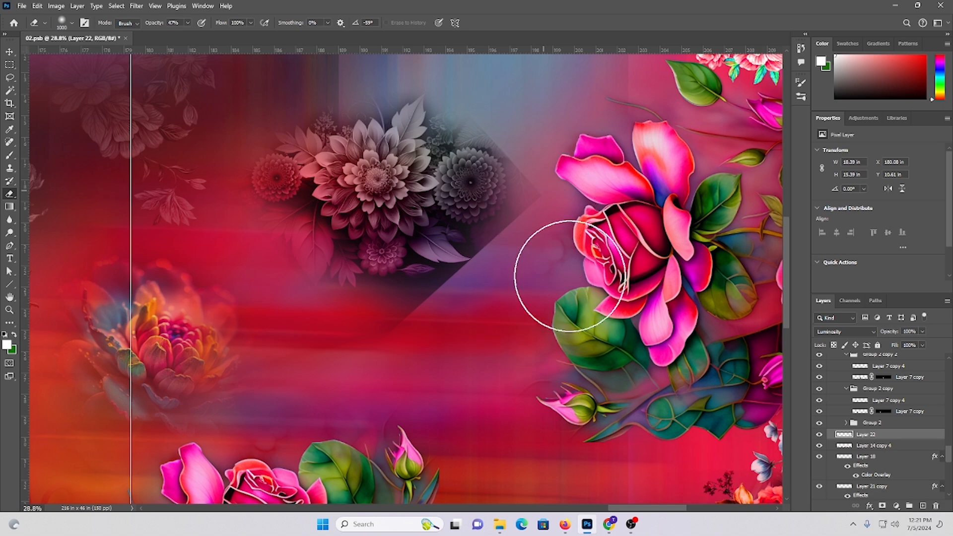
{"action": "scroll", "coordinate": [546, 228], "scroll_direction": "up", "scroll_amount": 3}
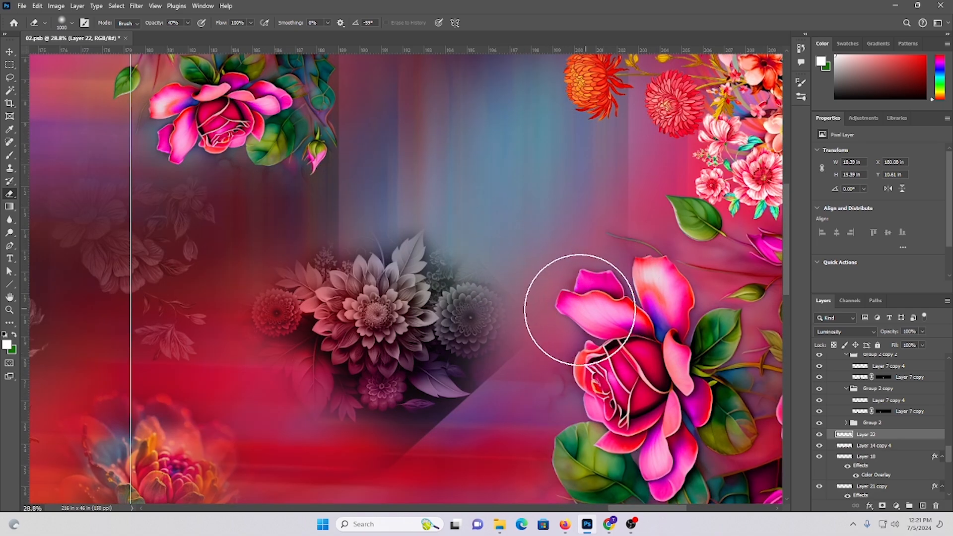
{"action": "scroll", "coordinate": [546, 328], "scroll_direction": "down", "scroll_amount": 2}
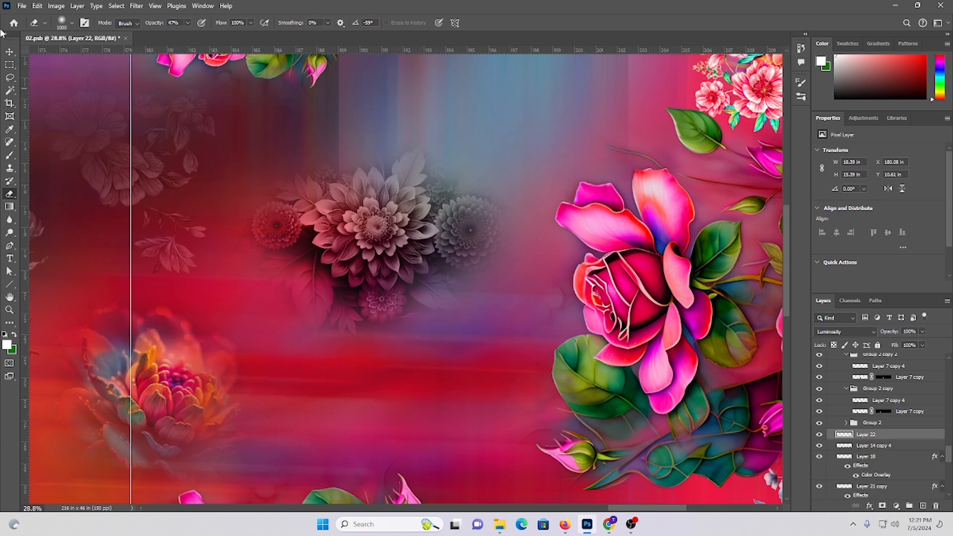
Place the grey flower cluster below the upper border, duplicate it beneath and transform the copy to about 13.77 × 14.53 in
{"action": "key", "text": "v"}
{"action": "scroll", "coordinate": [477, 258], "scroll_direction": "down", "scroll_amount": 5}
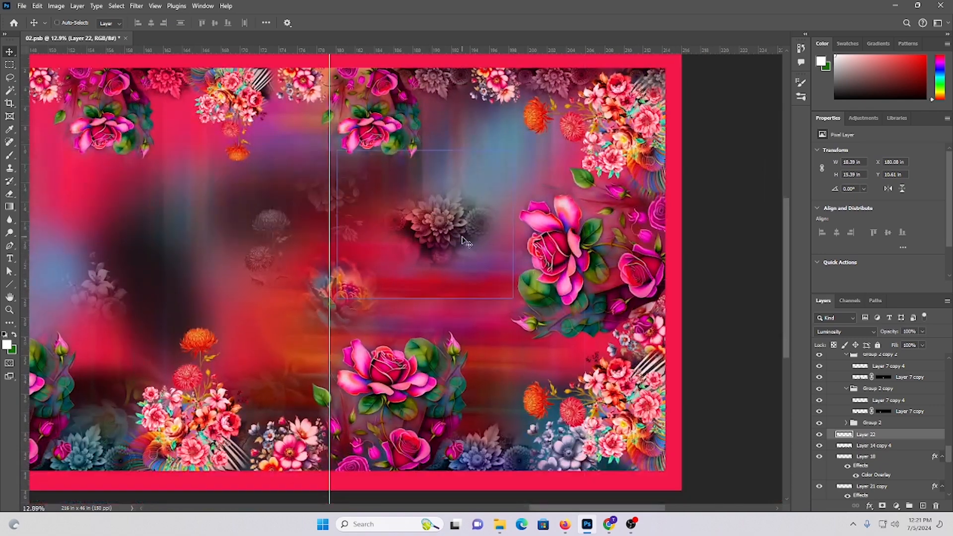
{"action": "left_click_drag", "start_coordinate": [461, 243], "coordinate": [574, 267]}
{"action": "key", "text": "ctrl+t"}
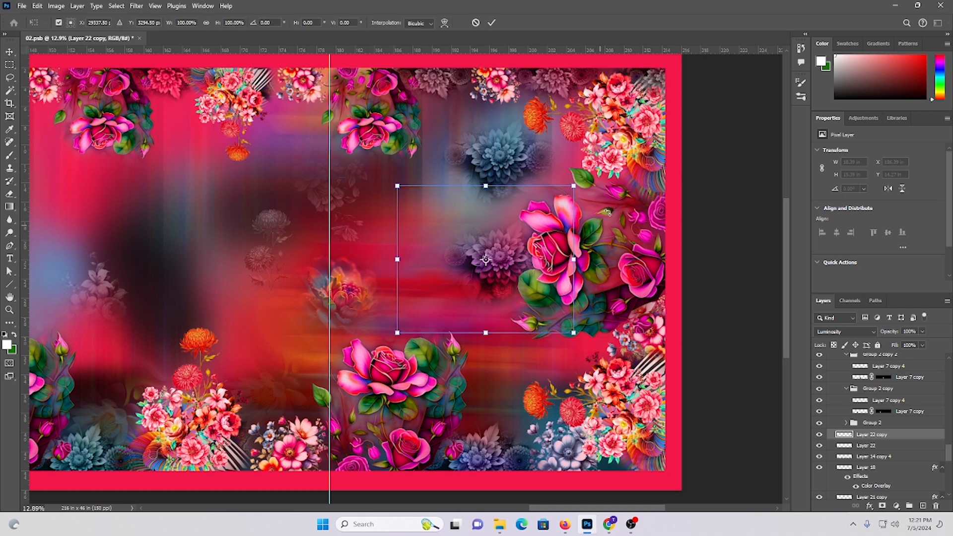
{"action": "left_click_drag", "start_coordinate": [566, 179], "coordinate": [522, 162]}
{"action": "key", "text": "Return"}
Set the opacity of the transformed flower copy (Layer 22 copy) to 40%
{"action": "key", "text": "3"}
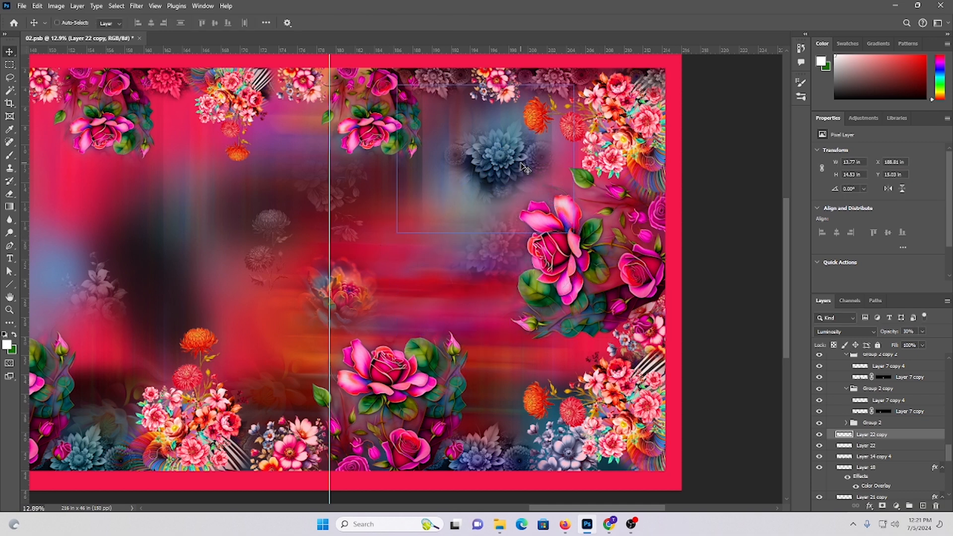
{"action": "scroll", "coordinate": [521, 163], "scroll_direction": "down", "scroll_amount": 2}
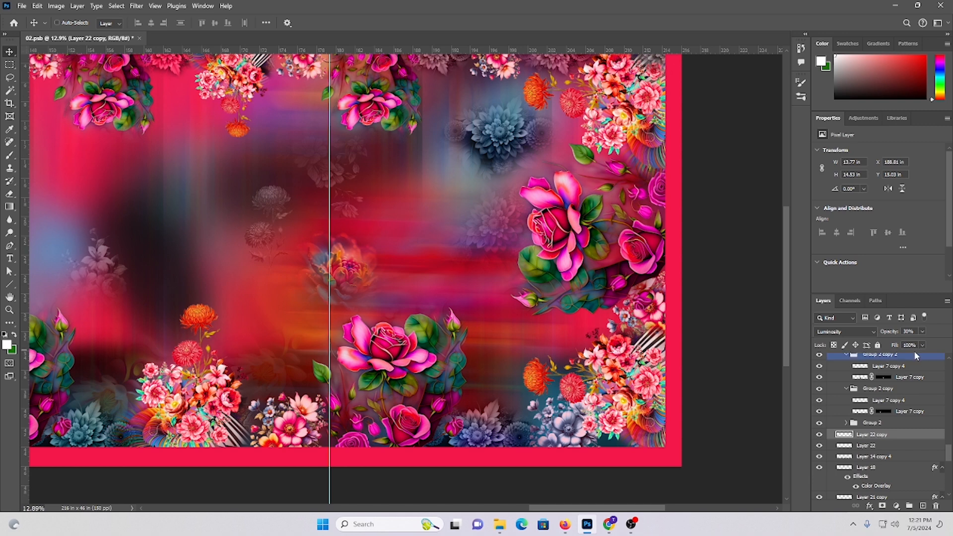
{"action": "left_click", "coordinate": [913, 332]}
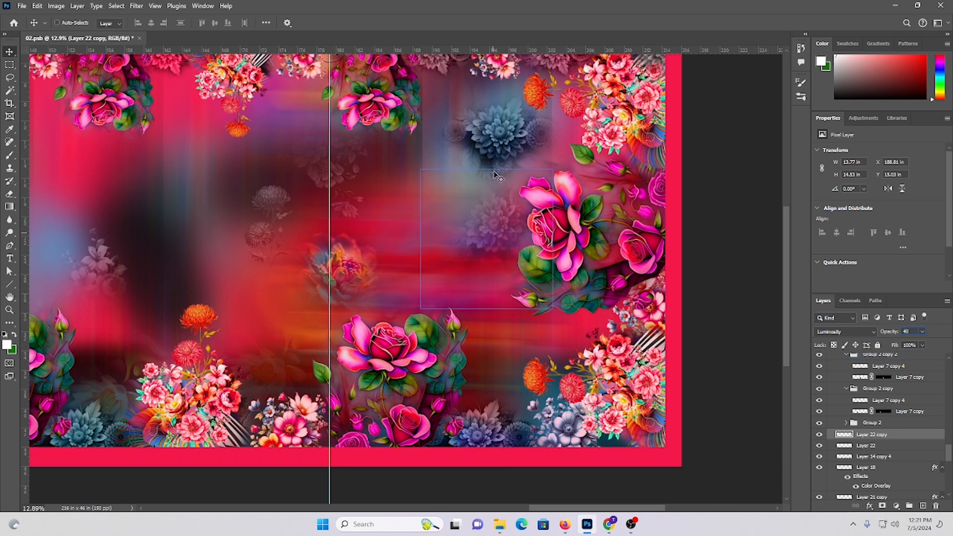
Duplicate the upper grey flower cluster (Layer 22) down beside the lower-border rose and transform the copy to about 13.81 × 17.31 in
{"action": "left_click", "coordinate": [504, 139], "text": "ctrl"}
{"action": "left_click_drag", "start_coordinate": [504, 142], "coordinate": [520, 340]}
{"action": "left_click_drag", "start_coordinate": [540, 325], "coordinate": [475, 201]}
{"action": "key", "text": "Return"}
{"action": "scroll", "coordinate": [515, 286], "scroll_direction": "down", "scroll_amount": 2}
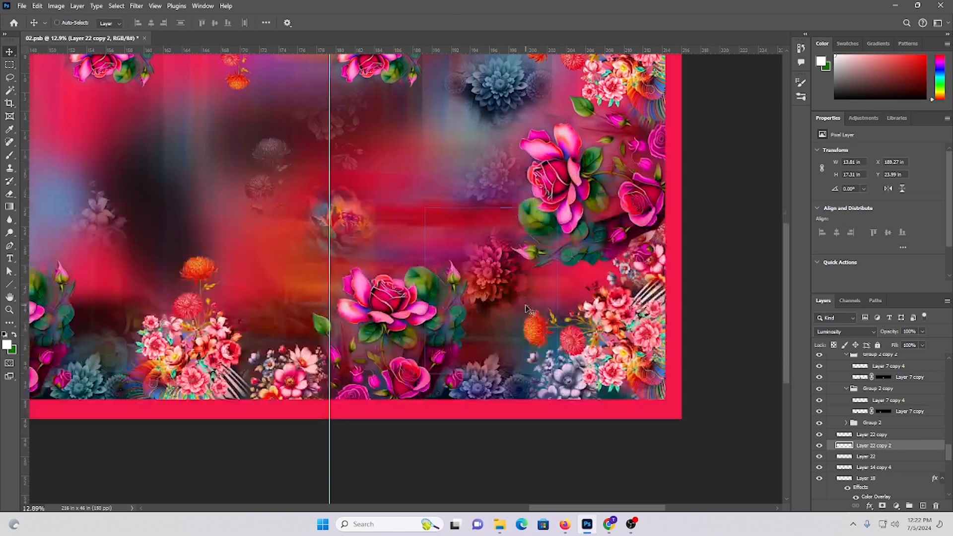
Enlarge the lower flower copy (Layer 22 copy 2) to about 18.57 × 23.15 in and place it at X 188.96 in, Y 23.56 in
{"action": "left_click_drag", "start_coordinate": [517, 290], "coordinate": [533, 292]}
{"action": "key", "text": "ctrl+t"}
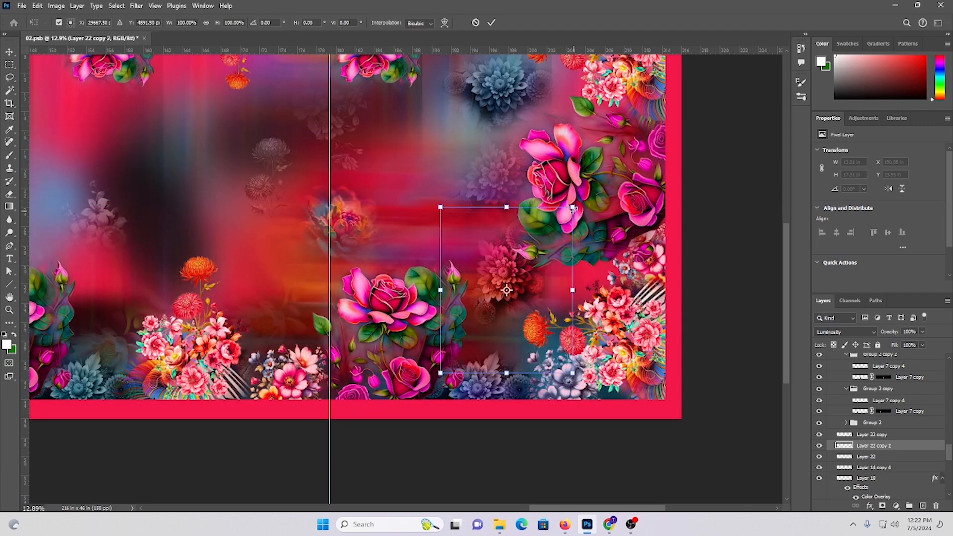
{"action": "left_click_drag", "start_coordinate": [573, 208], "coordinate": [619, 152]}
{"action": "left_click_drag", "start_coordinate": [553, 244], "coordinate": [427, 204]}
{"action": "key", "text": "Return"}
{"action": "scroll", "coordinate": [541, 263], "scroll_direction": "down", "scroll_amount": 2}
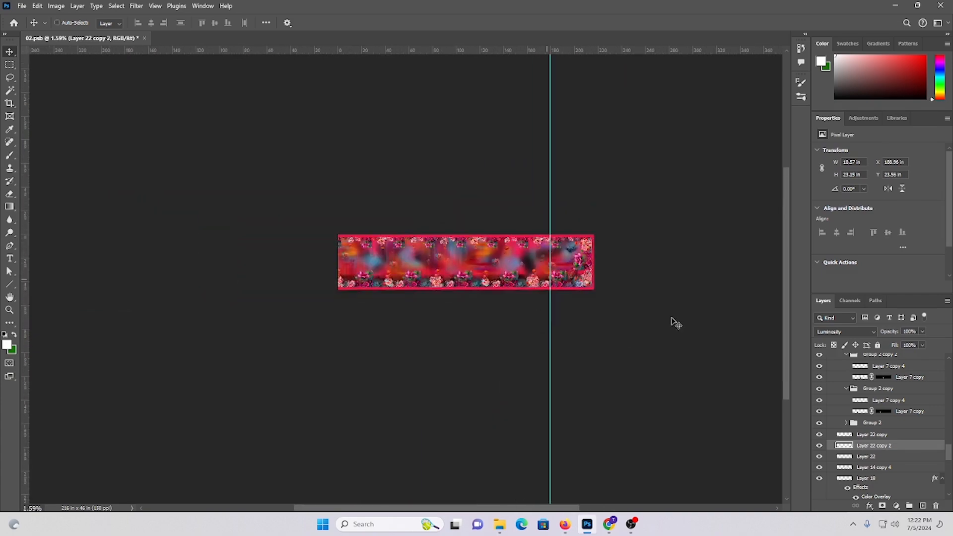
Try to duplicate the pink bouquet flowers (Layer 0 copy 3) from the lower border up into the middle field
{"action": "left_click_drag", "start_coordinate": [596, 282], "coordinate": [661, 326]}
{"action": "scroll", "coordinate": [665, 331], "scroll_direction": "up", "scroll_amount": 2}
{"action": "key", "text": "ctrl+0"}
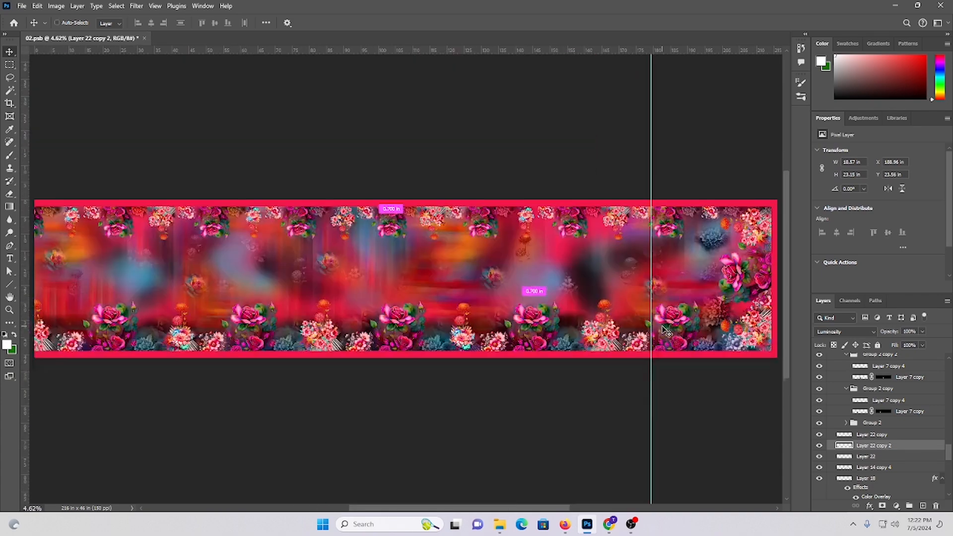
{"action": "left_click_drag", "start_coordinate": [505, 319], "coordinate": [540, 345]}
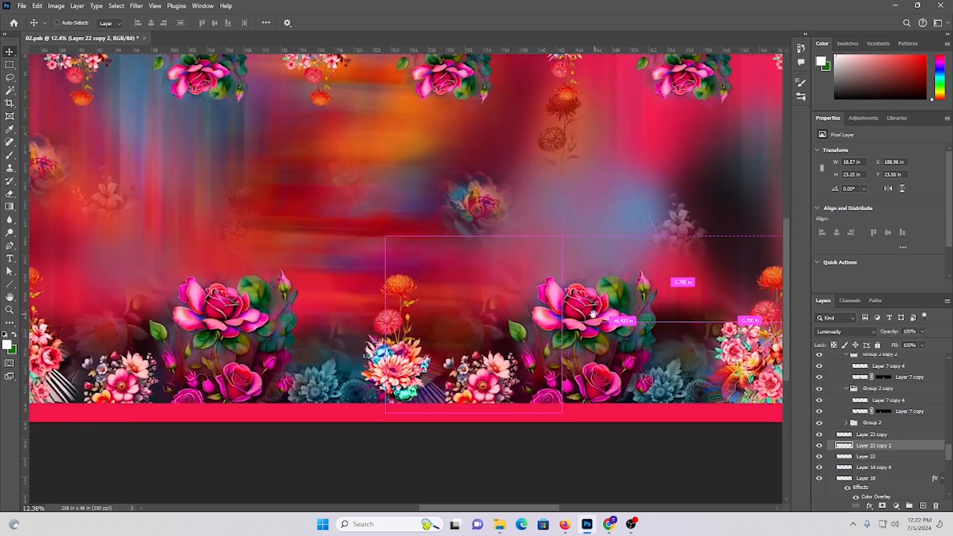
{"action": "left_click_drag", "start_coordinate": [590, 314], "coordinate": [201, 307]}
{"action": "left_click", "coordinate": [417, 362], "text": "ctrl"}
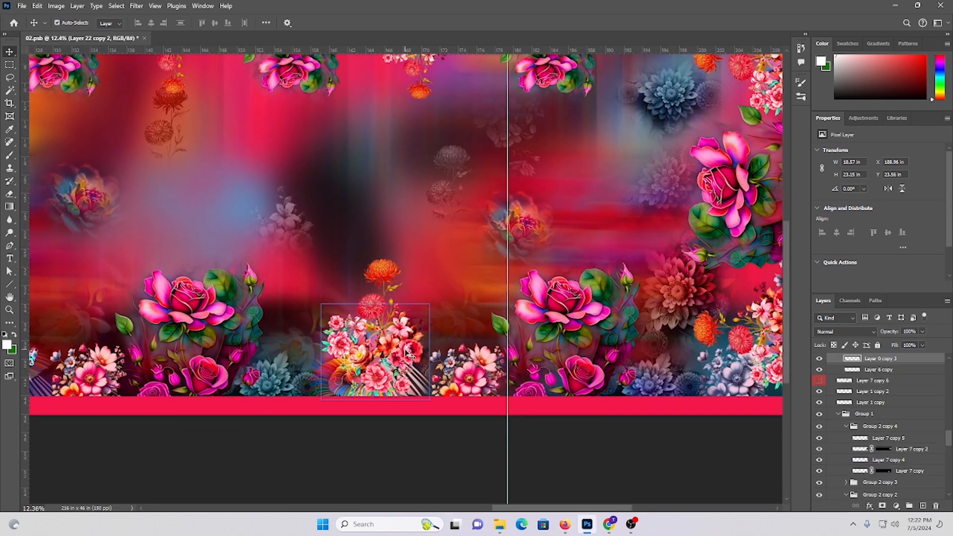
{"action": "left_click_drag", "start_coordinate": [417, 362], "coordinate": [397, 206]}
{"action": "scroll", "coordinate": [397, 206], "scroll_direction": "up", "scroll_amount": 2}
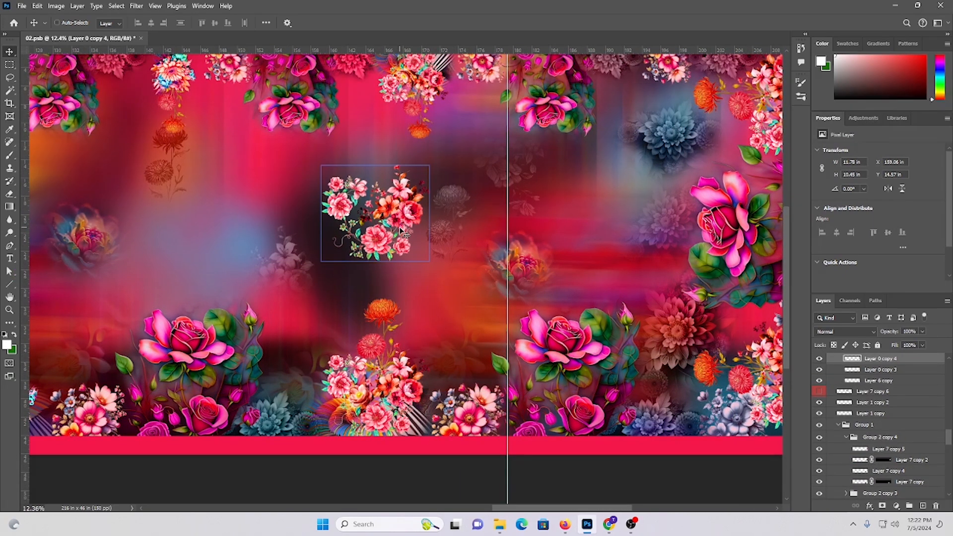
{"action": "left_click_drag", "start_coordinate": [274, 234], "coordinate": [487, 285]}
{"action": "key", "text": "Delete"}
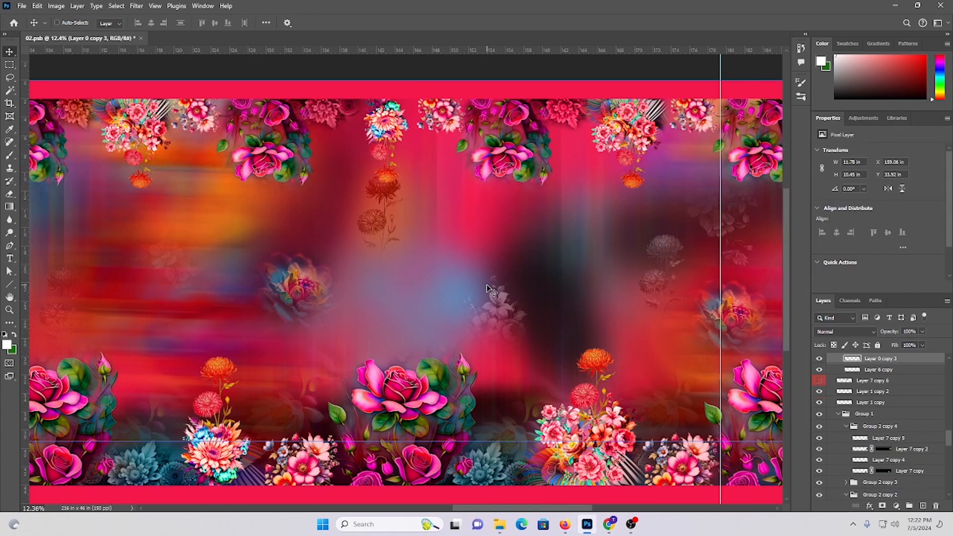
Duplicate the faded flower layer (Layer 0 copy 6) upward in the middle field, placing the copy at Y 0.68 in
{"action": "left_click_drag", "start_coordinate": [190, 293], "coordinate": [553, 195]}
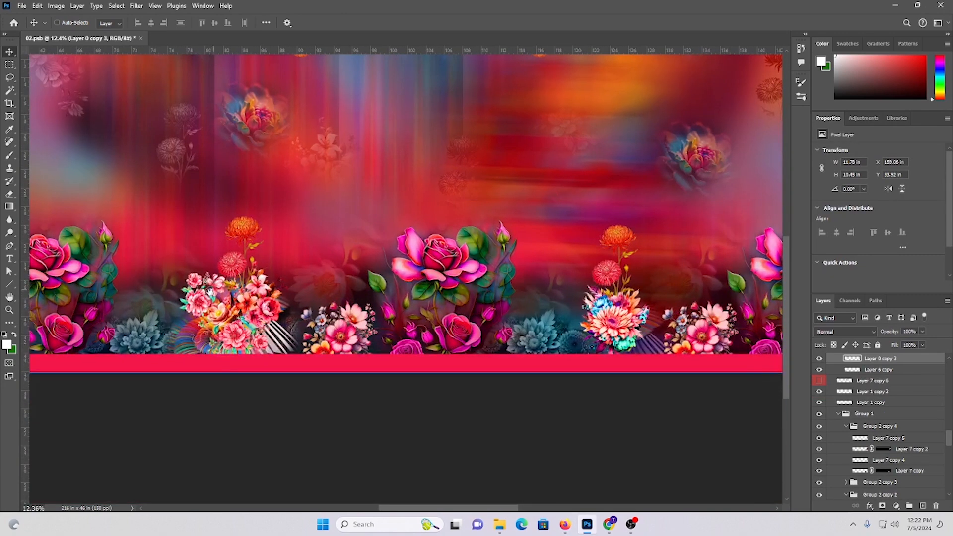
{"action": "left_click_drag", "start_coordinate": [210, 292], "coordinate": [593, 383]}
{"action": "left_click_drag", "start_coordinate": [610, 294], "coordinate": [242, 353]}
{"action": "left_click", "coordinate": [341, 298], "text": "ctrl"}
{"action": "left_click_drag", "start_coordinate": [340, 298], "coordinate": [393, 291]}
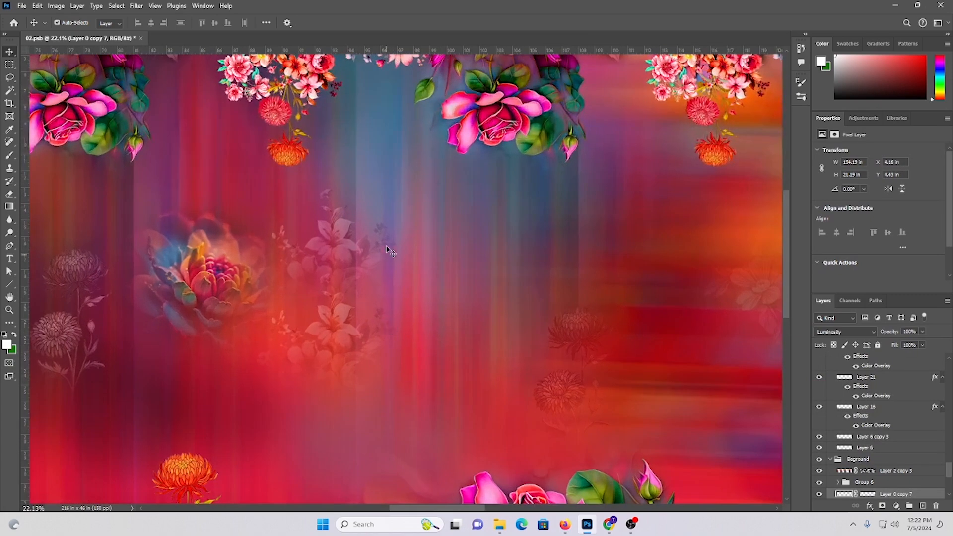
{"action": "left_click_drag", "start_coordinate": [389, 251], "coordinate": [390, 189]}
Lasso around the duplicated faded flower cluster and copy the selected flowers to a new layer
{"action": "left_click", "coordinate": [10, 80]}
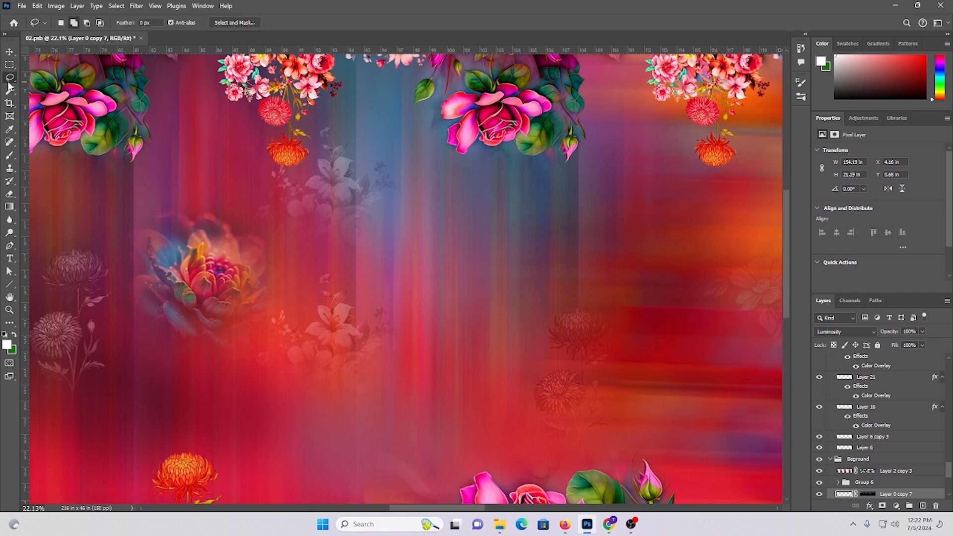
{"action": "mouse_move", "coordinate": [419, 116]}
{"action": "left_mouse_down"}
{"action": "mouse_move", "coordinate": [55, 288]}
{"action": "mouse_move", "coordinate": [122, 370]}
{"action": "mouse_move", "coordinate": [475, 351]}
{"action": "mouse_move", "coordinate": [531, 206]}
{"action": "left_mouse_up"}
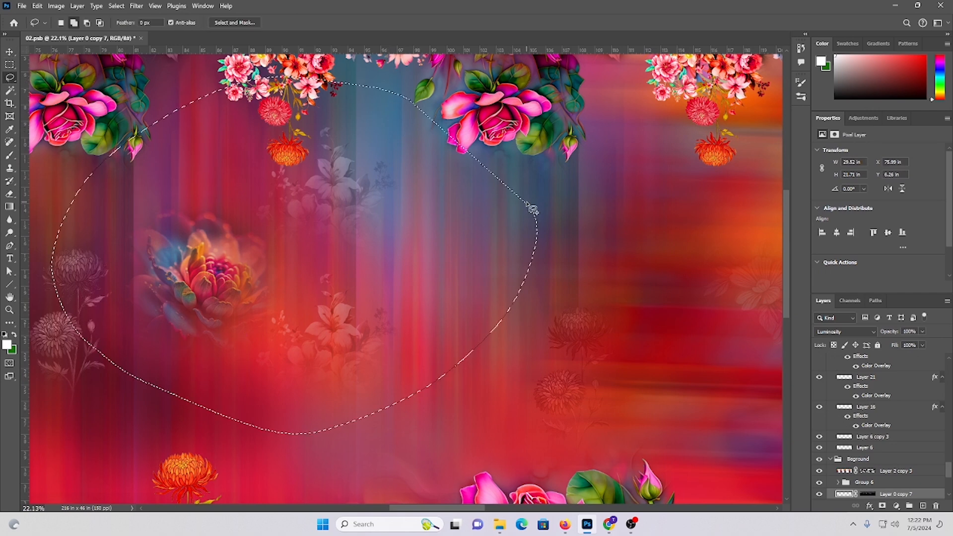
{"action": "key", "text": "ctrl+j"}
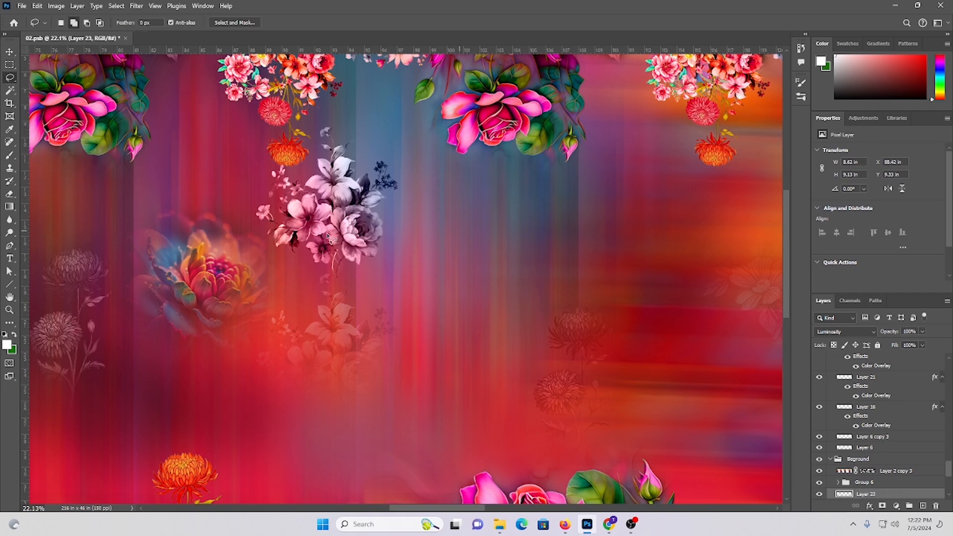
{"action": "left_click", "coordinate": [10, 52]}
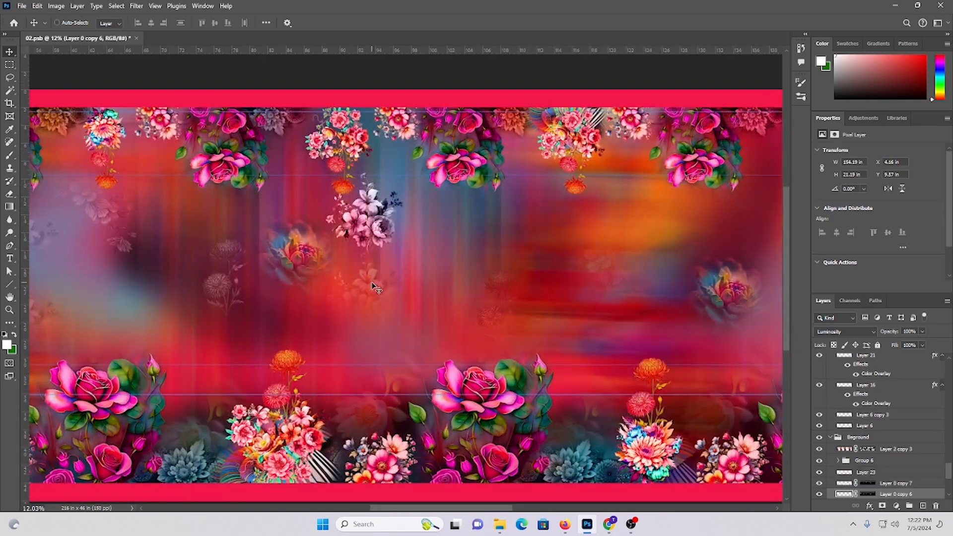
Try to delete the original faded flower layer (Layer 0 copy 6)
{"action": "key", "text": "Delete"}
{"action": "left_click_drag", "start_coordinate": [404, 286], "coordinate": [355, 288]}
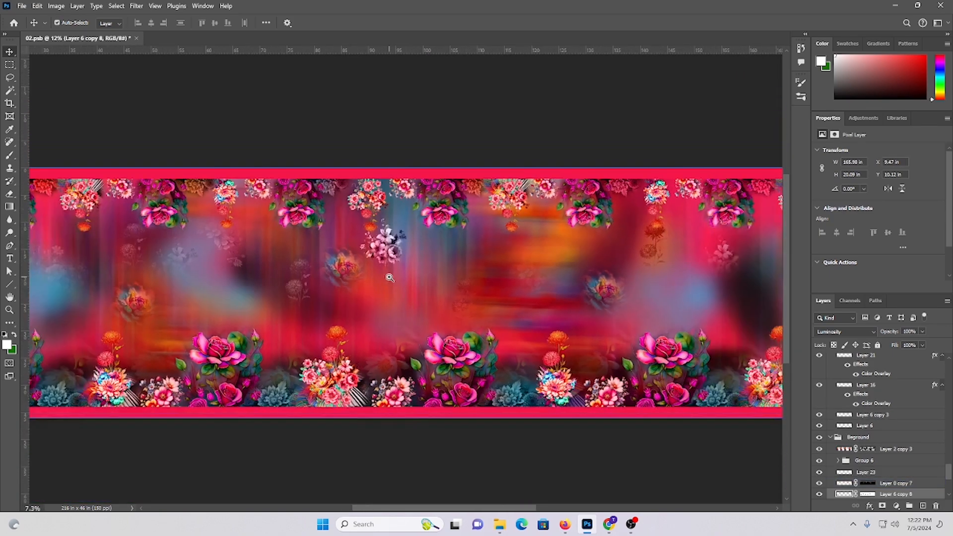
{"action": "key", "text": "ctrl+z"}
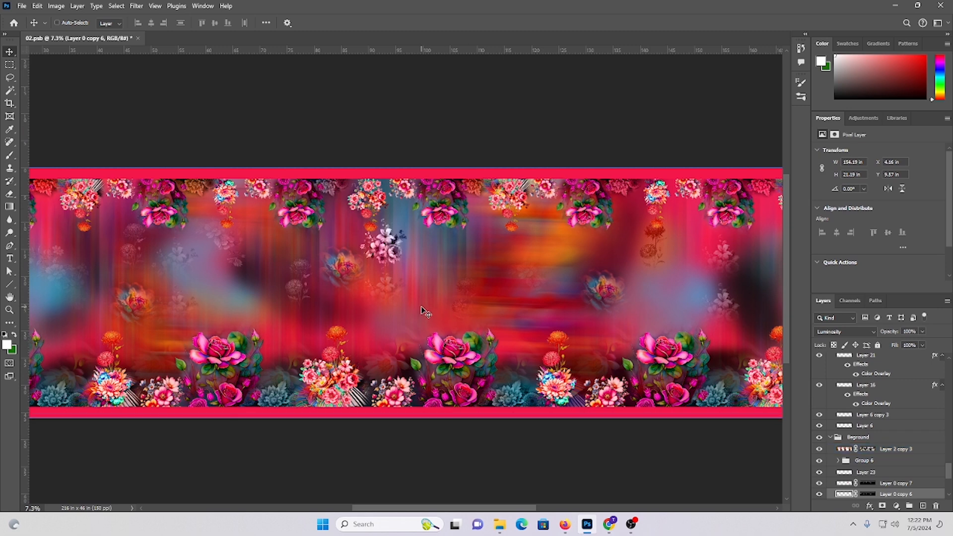
{"action": "key", "text": "Delete"}
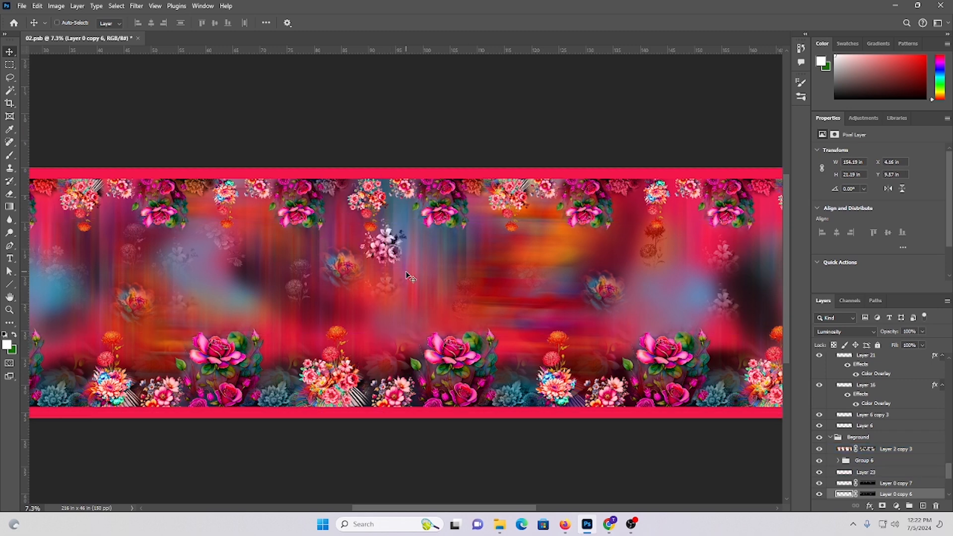
{"action": "key", "text": "ctrl+z"}
Delete the duplicated faded flower layer (Layer 0 copy 7) from the middle field
{"action": "left_click_drag", "start_coordinate": [175, 257], "coordinate": [472, 252]}
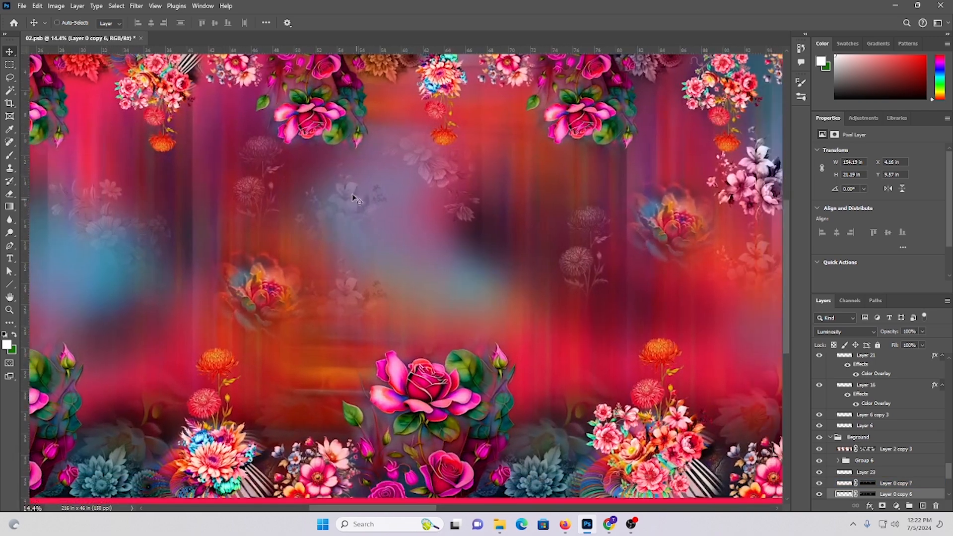
{"action": "key", "text": "alt+bracketright"}
{"action": "key", "text": "alt+bracketleft"}
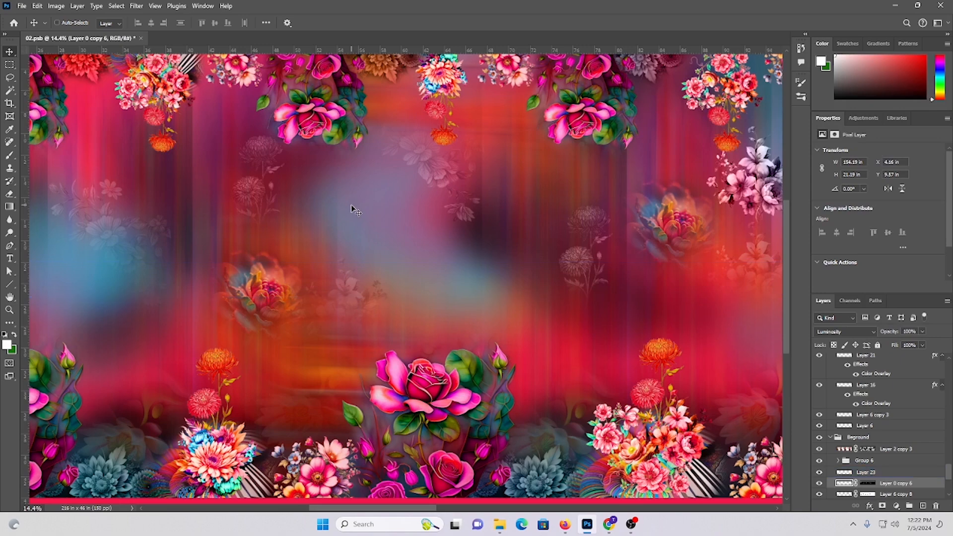
Move the extracted flower cluster (Layer 23) to about X 145.48 in, Y 12.23 in and set its blending mode to Normal
{"action": "key", "text": "ctrl+0"}
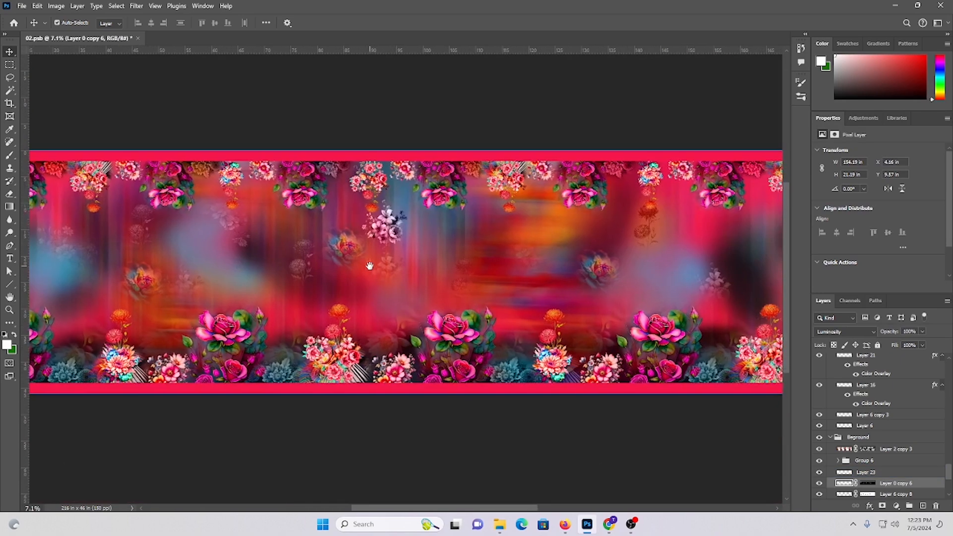
{"action": "left_click", "coordinate": [386, 232], "text": "ctrl"}
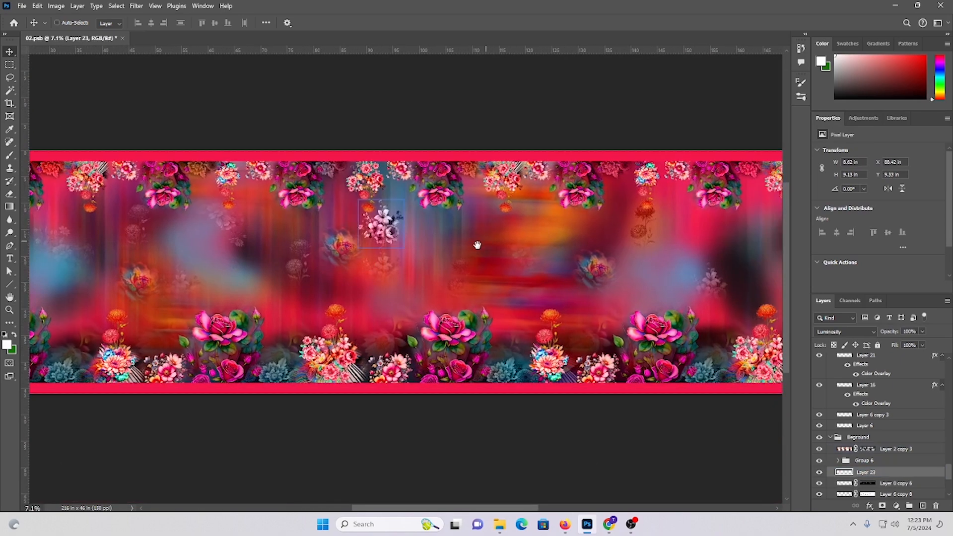
{"action": "left_click_drag", "start_coordinate": [478, 245], "coordinate": [710, 310]}
{"action": "left_click", "coordinate": [828, 336]}
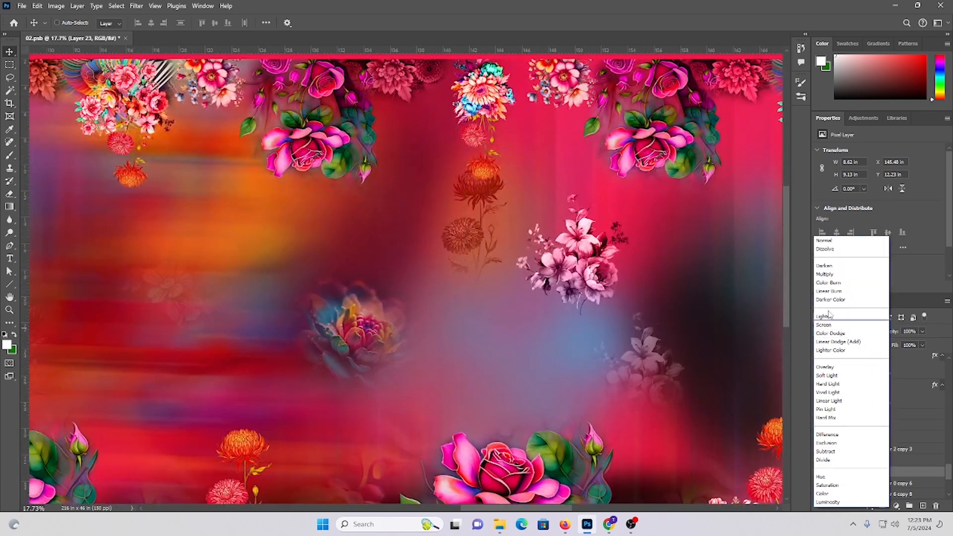
{"action": "left_click", "coordinate": [828, 240]}
Move the flower cluster (Layer 23) to the design's right end at about X 184.73 in, Y 16.88 in and bring it to the front
{"action": "left_click_drag", "start_coordinate": [632, 294], "coordinate": [343, 250]}
{"action": "left_click_drag", "start_coordinate": [522, 248], "coordinate": [416, 275]}
{"action": "left_click_drag", "start_coordinate": [331, 271], "coordinate": [622, 303]}
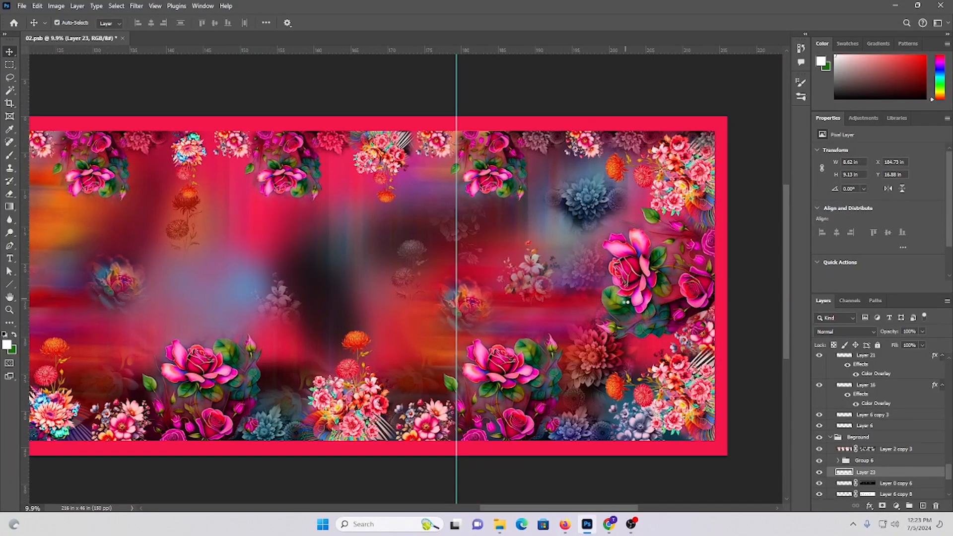
{"action": "key", "text": "ctrl+shift+bracketright"}
{"action": "scroll", "coordinate": [627, 304], "scroll_direction": "down", "scroll_amount": 1}
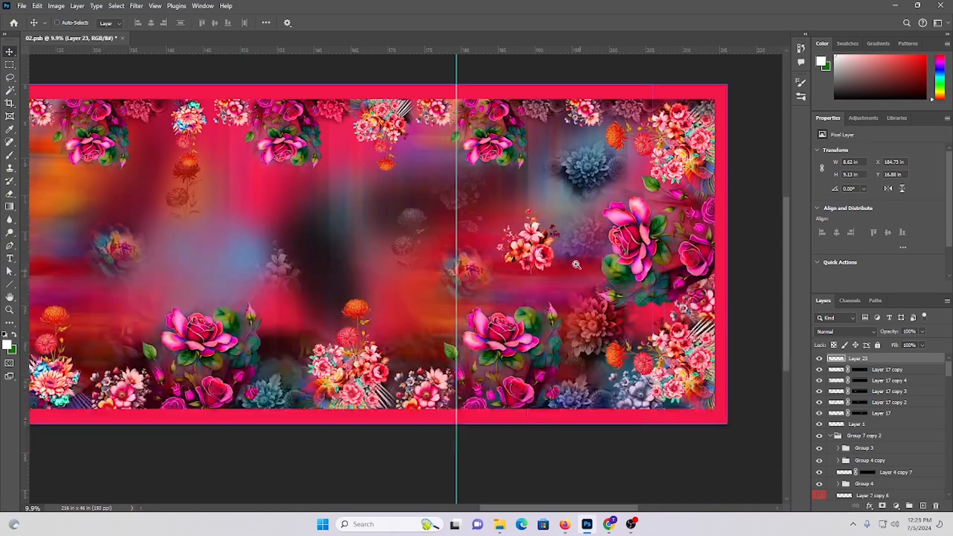
Shift the flower cluster closer to the large right-end rose, at about X 188.63 in, Y 17.99 in
{"action": "scroll", "coordinate": [579, 350], "scroll_direction": "up", "scroll_amount": 3, "text": "alt"}
{"action": "scroll", "coordinate": [577, 350], "scroll_direction": "up", "scroll_amount": 2}
{"action": "left_click_drag", "start_coordinate": [485, 307], "coordinate": [572, 332]}
{"action": "scroll", "coordinate": [602, 331], "scroll_direction": "down", "scroll_amount": 4, "text": "alt"}
{"action": "scroll", "coordinate": [615, 335], "scroll_direction": "down", "scroll_amount": 1}
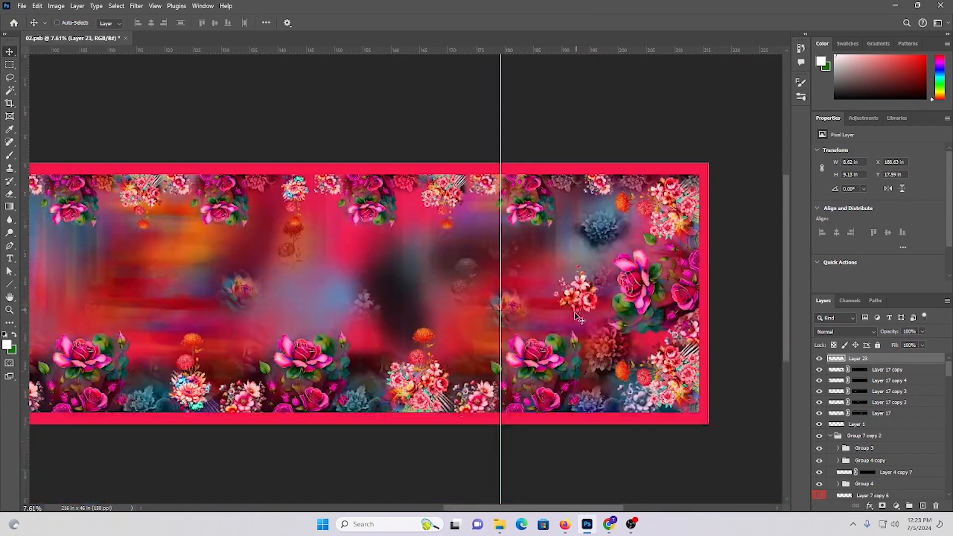
Enlarge the flower cluster (Layer 23) to about 10.3 × 10.91 in and place it at X 187.37 in, Y 18.52 in
{"action": "scroll", "coordinate": [633, 340], "scroll_direction": "up", "scroll_amount": 2, "text": "alt"}
{"action": "key", "text": "ctrl+t"}
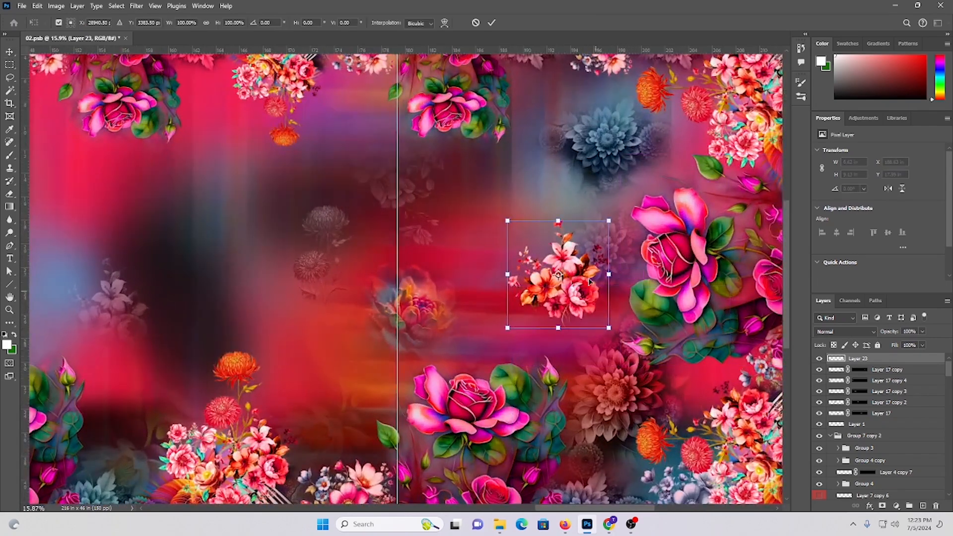
{"action": "left_click_drag", "start_coordinate": [559, 221], "coordinate": [558, 200]}
{"action": "key", "text": "ctrl+z"}
{"action": "key", "text": "Return"}
{"action": "scroll", "coordinate": [567, 316], "scroll_direction": "up", "scroll_amount": 2}
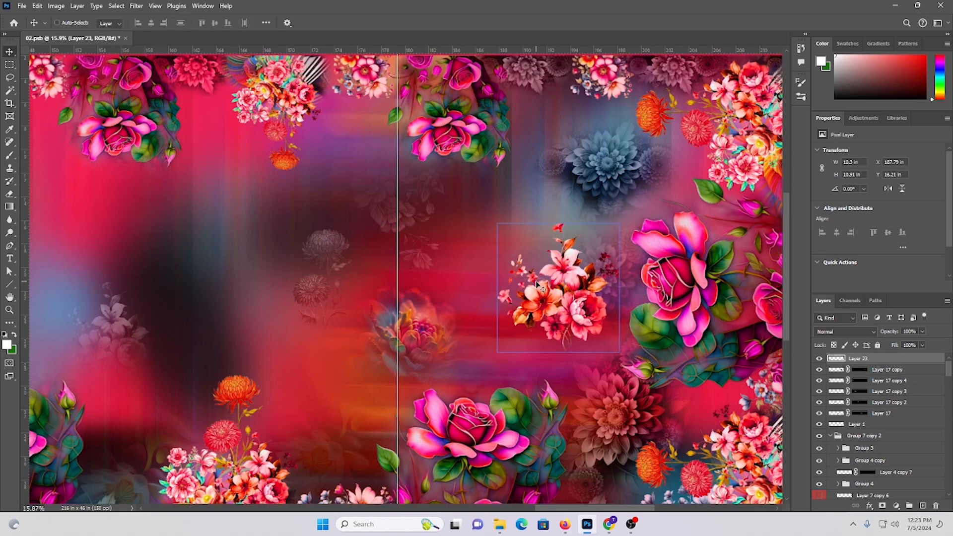
{"action": "mouse_move", "coordinate": [569, 319]}
{"action": "left_mouse_down"}
{"action": "mouse_move", "coordinate": [560, 288]}
{"action": "mouse_move", "coordinate": [569, 333]}
{"action": "mouse_move", "coordinate": [578, 334]}
{"action": "mouse_move", "coordinate": [557, 332]}
{"action": "mouse_move", "coordinate": [611, 328]}
{"action": "mouse_move", "coordinate": [566, 336]}
{"action": "left_mouse_up"}
Duplicate the pale lower-corner flowers to about X 185.97 in, Y 12.19 in, above the orange-pink cluster, and set the copy's blending mode to Normal
{"action": "scroll", "coordinate": [581, 340], "scroll_direction": "down", "scroll_amount": 1}
{"action": "scroll", "coordinate": [627, 329], "scroll_direction": "down", "scroll_amount": 1}
{"action": "scroll", "coordinate": [605, 325], "scroll_direction": "down", "scroll_amount": 1}
{"action": "scroll", "coordinate": [621, 316], "scroll_direction": "up", "scroll_amount": 2}
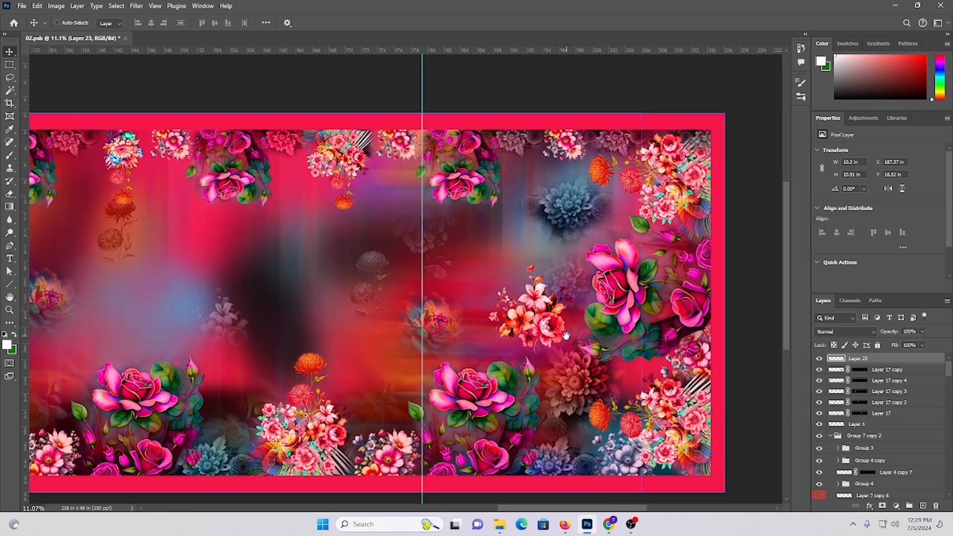
{"action": "scroll", "coordinate": [571, 342], "scroll_direction": "down", "scroll_amount": 4}
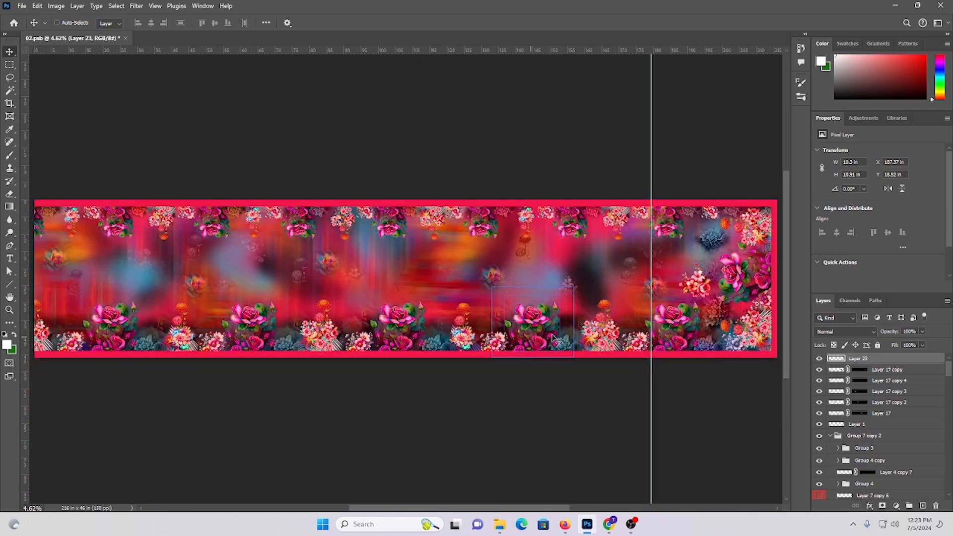
{"action": "scroll", "coordinate": [727, 246], "scroll_direction": "up", "scroll_amount": 2}
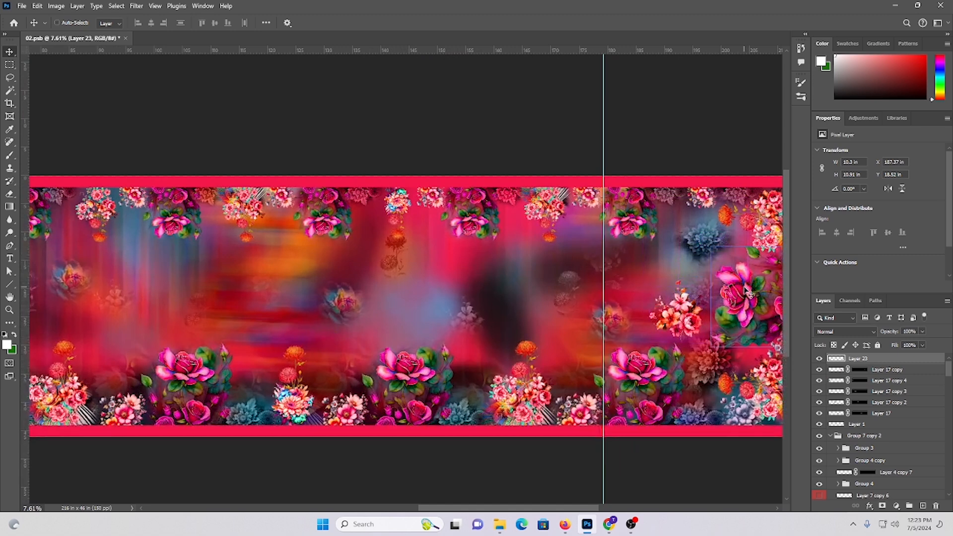
{"action": "scroll", "coordinate": [675, 313], "scroll_direction": "right", "scroll_amount": 3}
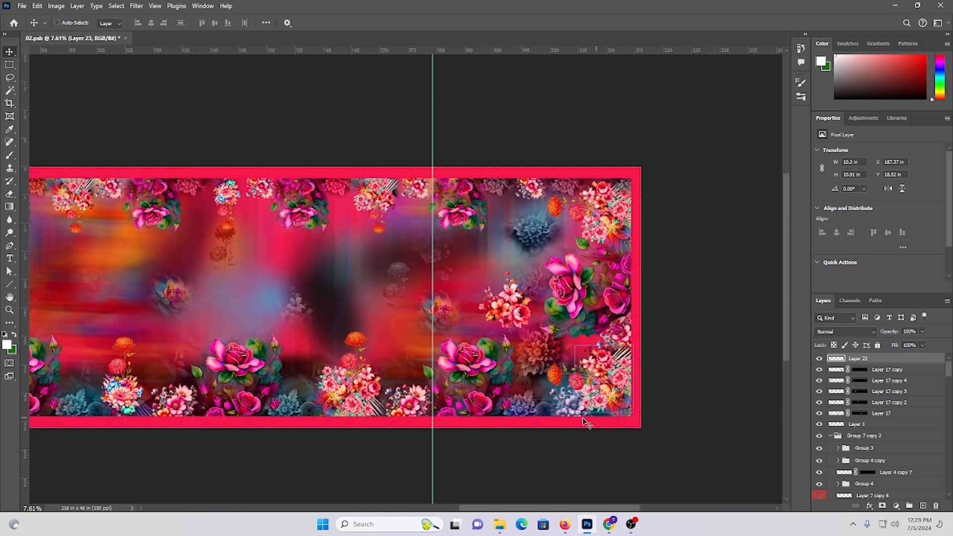
{"action": "left_click_drag", "start_coordinate": [576, 409], "coordinate": [471, 272]}
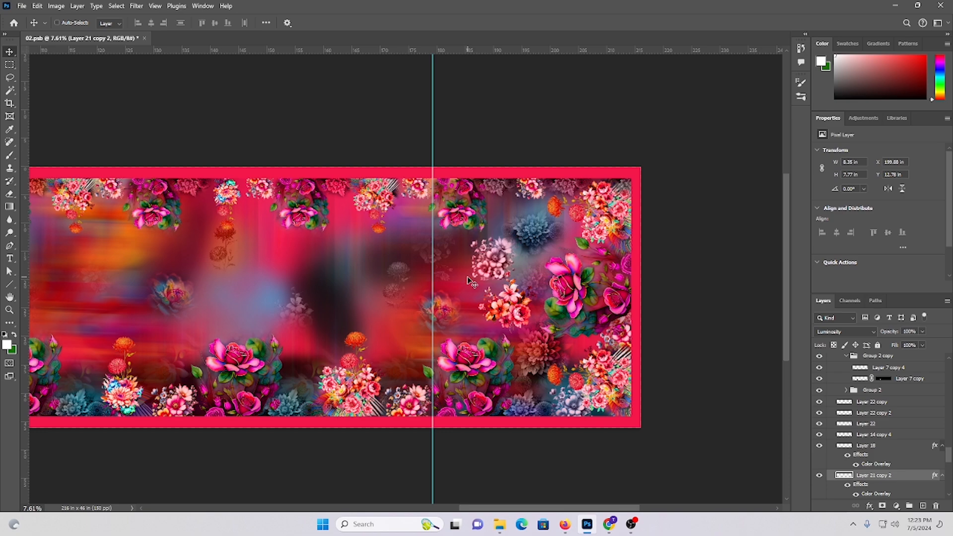
{"action": "left_click", "coordinate": [847, 332]}
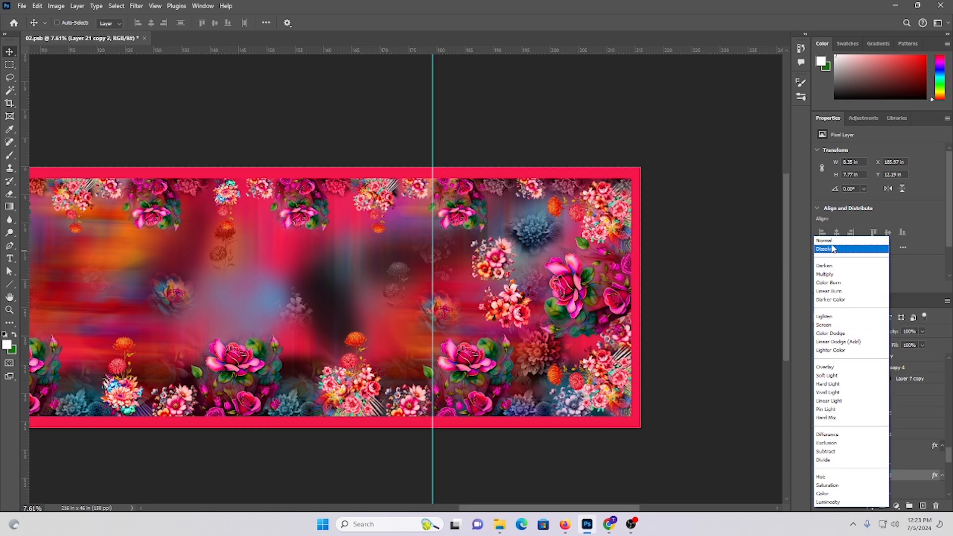
{"action": "left_click", "coordinate": [833, 239]}
Scale the copied corner flowers (Layer 21 copy 2) down to about 6.84 × 6.36 in
{"action": "scroll", "coordinate": [508, 258], "scroll_direction": "up", "scroll_amount": 3}
{"action": "key", "text": "ctrl+t"}
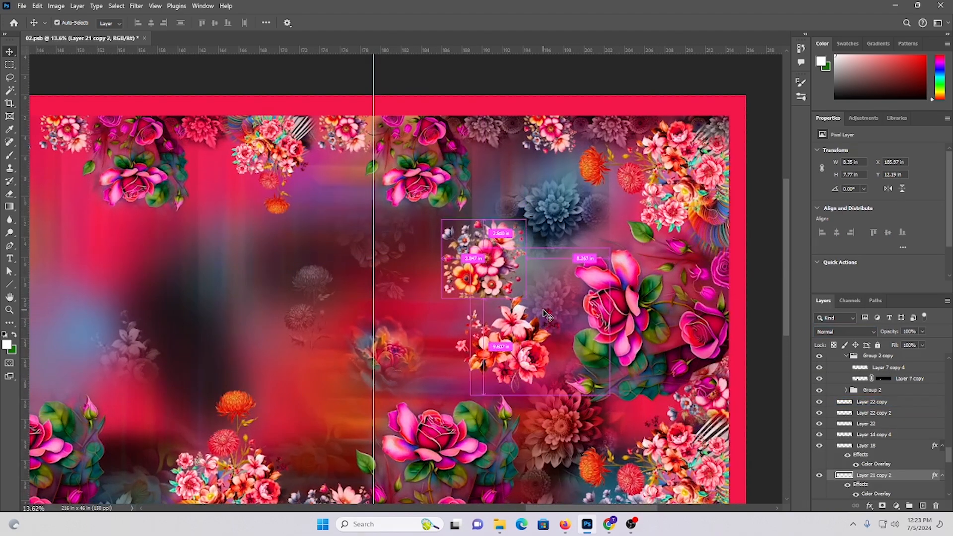
{"action": "left_click_drag", "start_coordinate": [486, 218], "coordinate": [483, 233]}
{"action": "key", "text": "Return"}
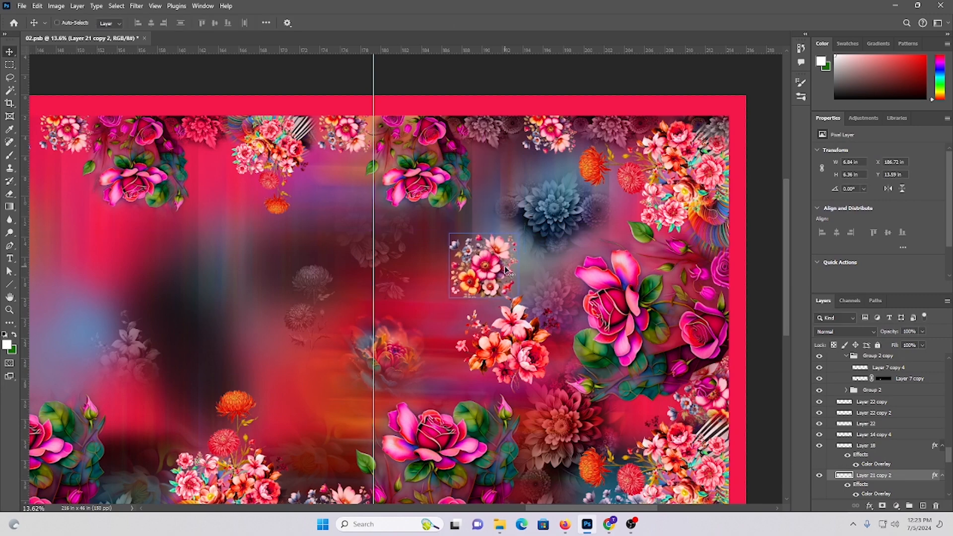
Place the small flower copy just below the blue dahlia at about X 193.67 in, Y 11.85 in and bring it to the front
{"action": "scroll", "coordinate": [496, 248], "scroll_direction": "down", "scroll_amount": 1}
{"action": "left_click_drag", "start_coordinate": [503, 271], "coordinate": [568, 263]}
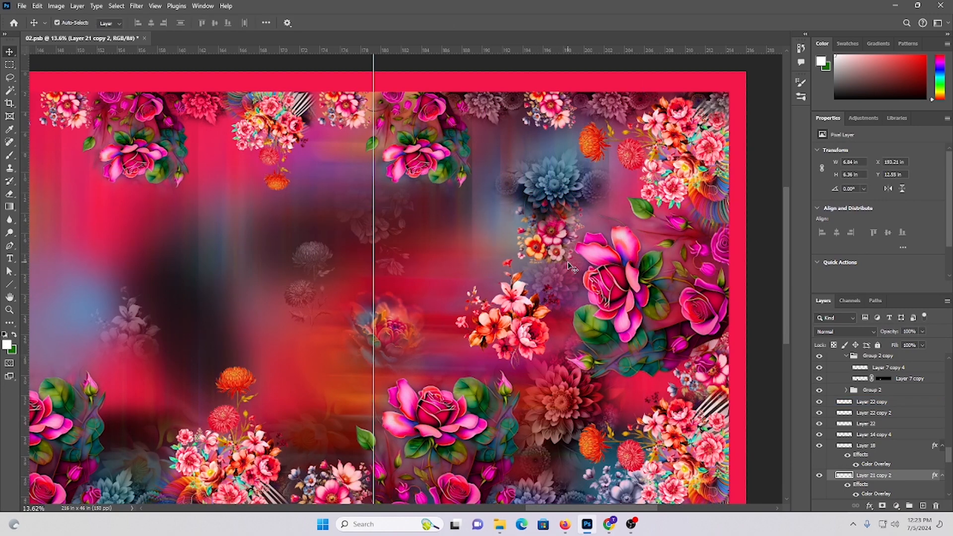
{"action": "key", "text": "ctrl+shift+]"}
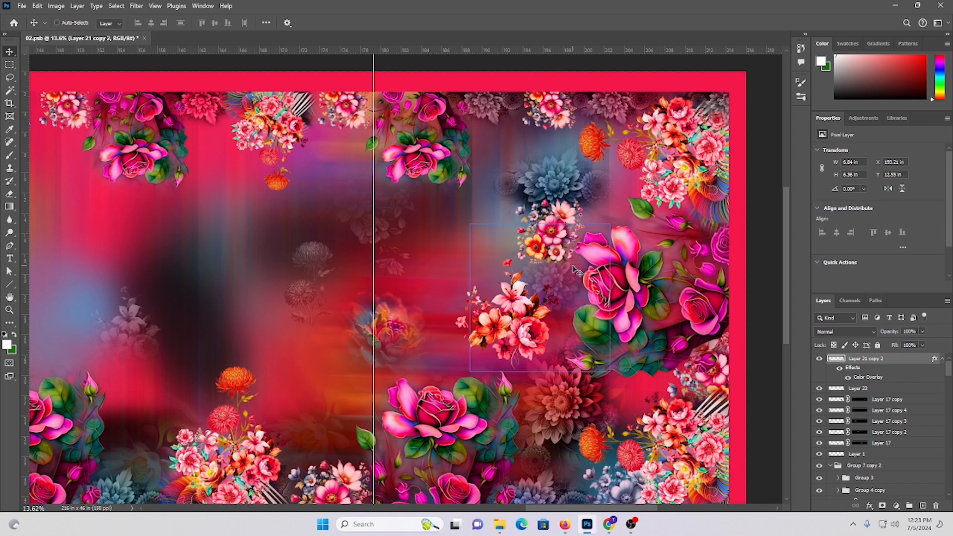
{"action": "scroll", "coordinate": [518, 257], "scroll_direction": "up", "scroll_amount": 1}
{"action": "mouse_move", "coordinate": [541, 269]}
{"action": "left_mouse_down"}
{"action": "mouse_move", "coordinate": [552, 237]}
{"action": "mouse_move", "coordinate": [548, 262]}
{"action": "left_mouse_up"}
Review the arrangement of flowers along the whole design, from the right end to the left end
{"action": "scroll", "coordinate": [544, 261], "scroll_direction": "down", "scroll_amount": 2}
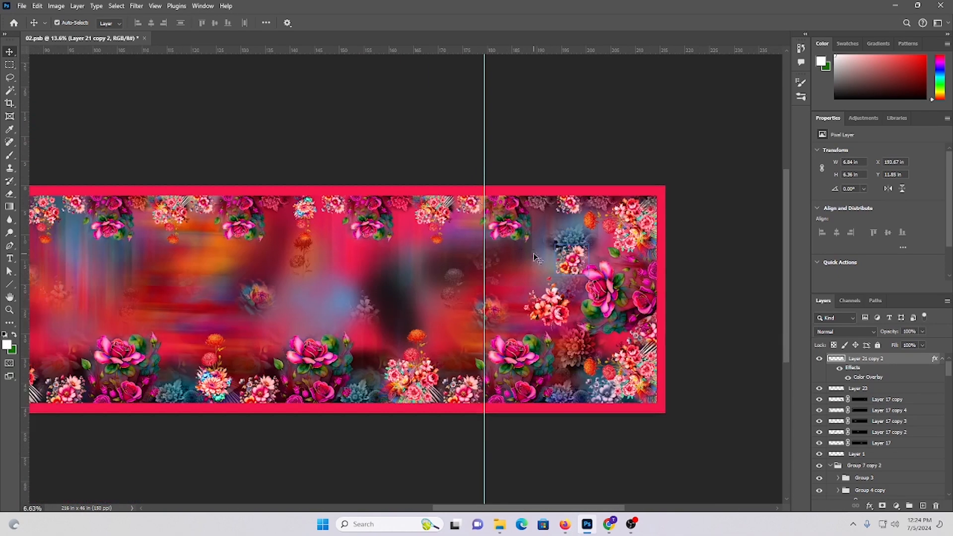
{"action": "scroll", "coordinate": [695, 315], "scroll_direction": "down", "scroll_amount": 1}
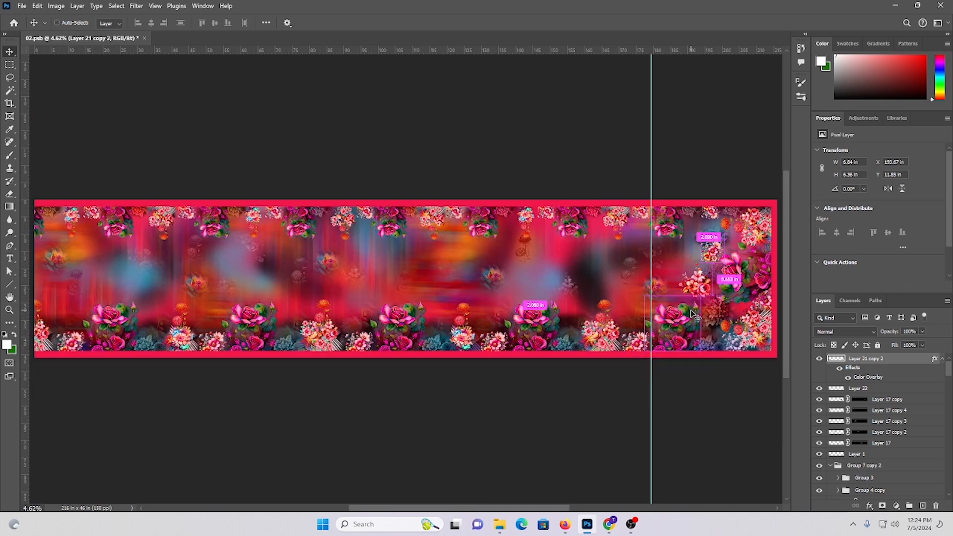
{"action": "scroll", "coordinate": [694, 314], "scroll_direction": "up", "scroll_amount": 2}
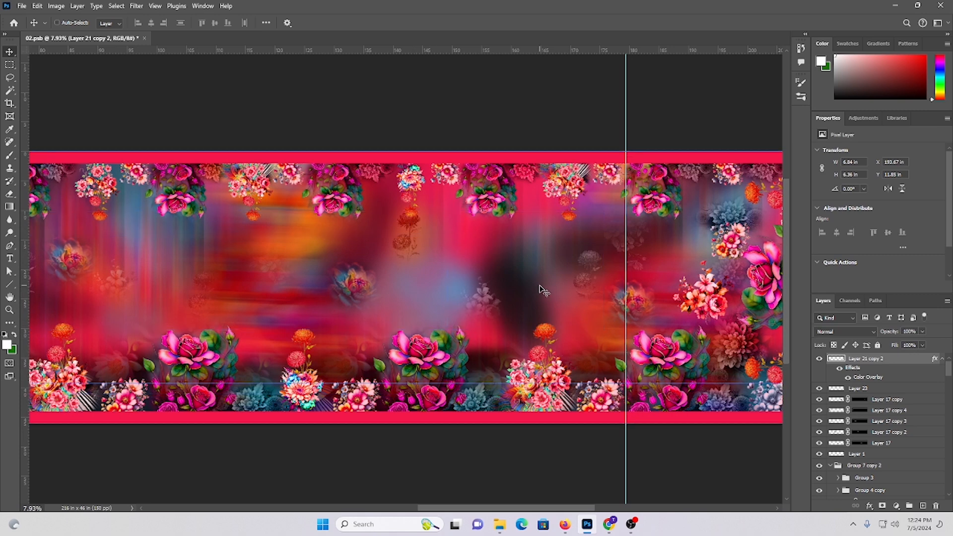
{"action": "scroll", "coordinate": [457, 276], "scroll_direction": "right", "scroll_amount": 4}
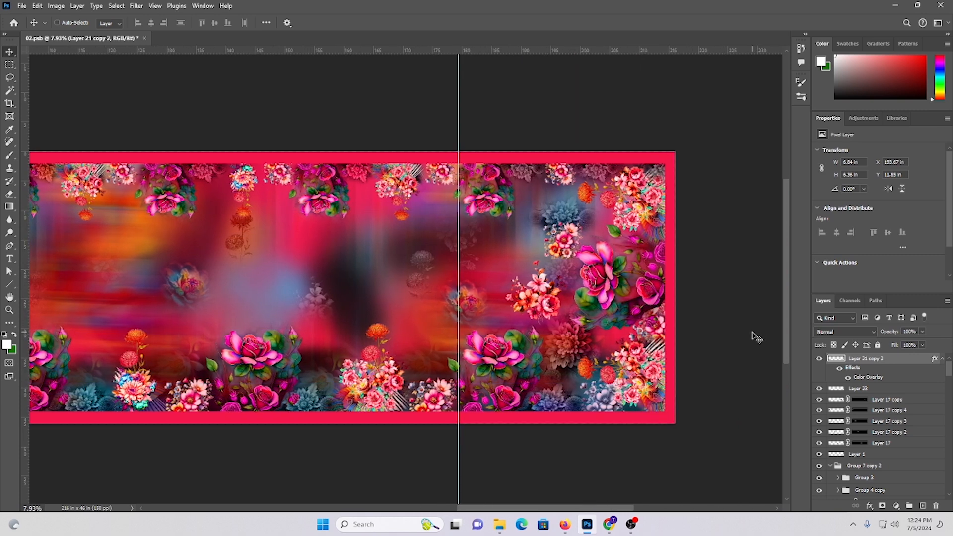
{"action": "scroll", "coordinate": [522, 343], "scroll_direction": "down", "scroll_amount": 2}
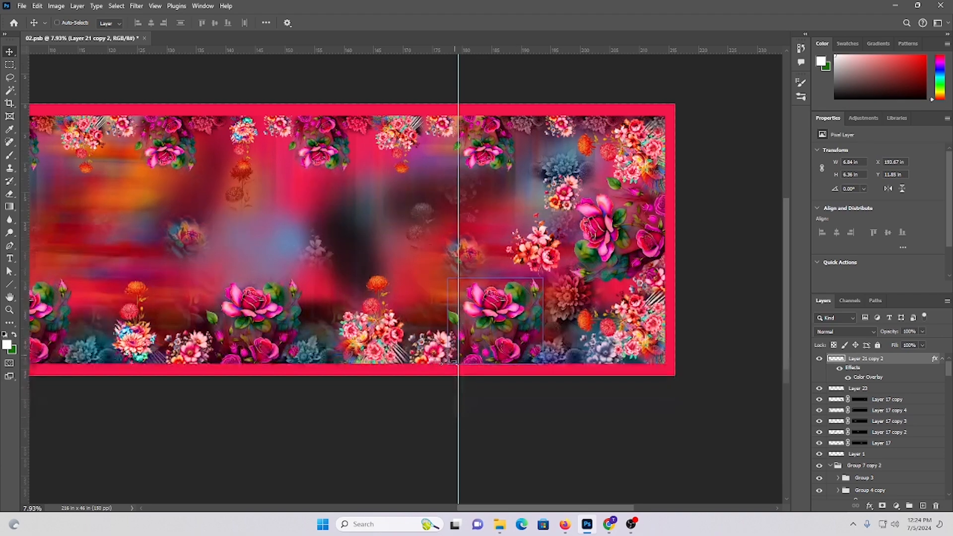
{"action": "scroll", "coordinate": [522, 343], "scroll_direction": "left", "scroll_amount": 15}
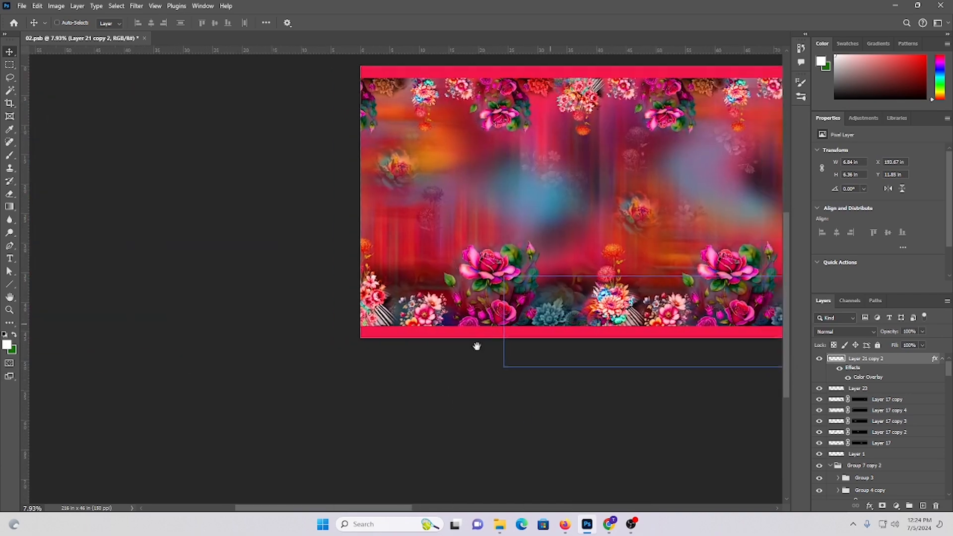
Inspect the background and flower spacing across the full design, including close views of both ends
{"action": "scroll", "coordinate": [522, 375], "scroll_direction": "down", "scroll_amount": 2}
{"action": "key", "text": "ctrl+0"}
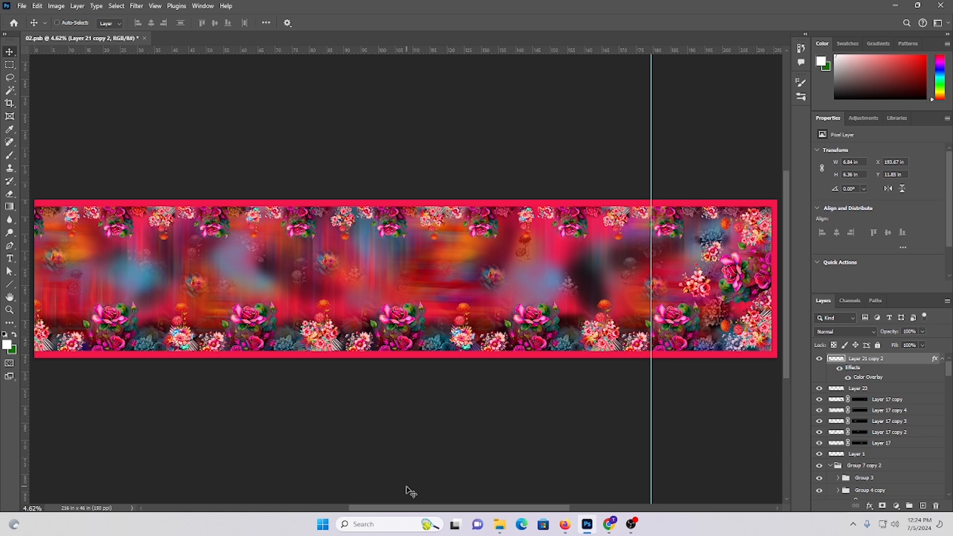
{"action": "scroll", "coordinate": [602, 314], "scroll_direction": "up", "scroll_amount": 5}
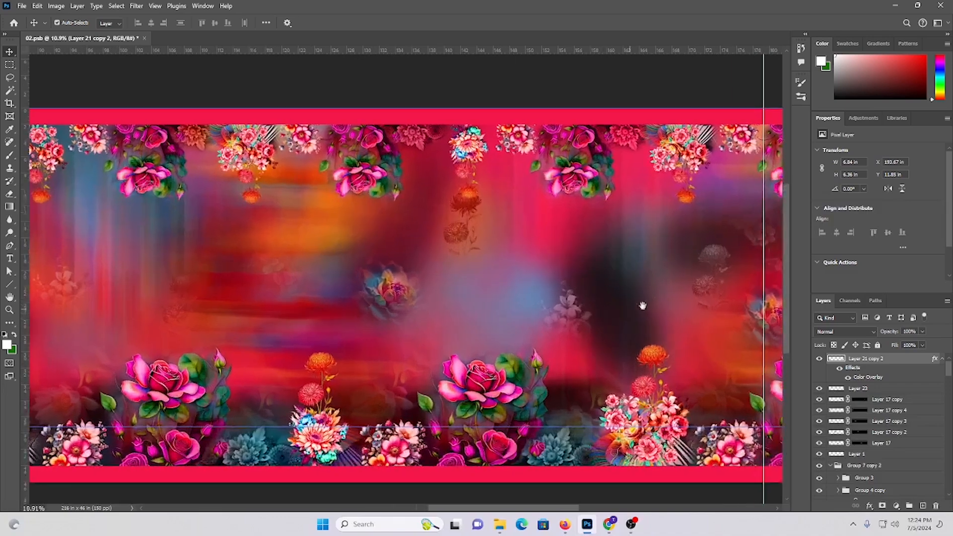
{"action": "left_click_drag", "start_coordinate": [638, 304], "coordinate": [416, 298]}
{"action": "scroll", "coordinate": [559, 333], "scroll_direction": "down", "scroll_amount": 1}
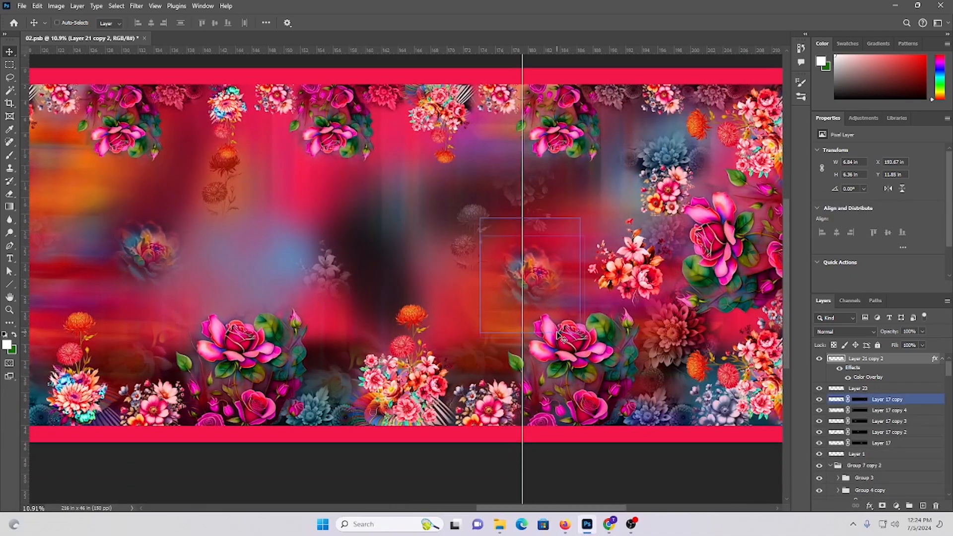
{"action": "left_click_drag", "start_coordinate": [190, 283], "coordinate": [826, 258]}
{"action": "left_click_drag", "start_coordinate": [44, 278], "coordinate": [765, 275]}
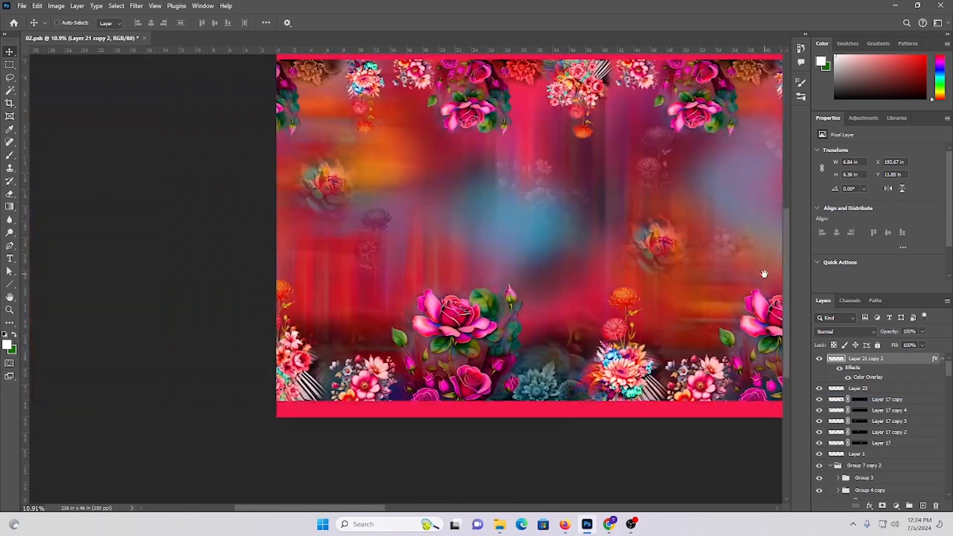
Sample the orange of the background just beside the lotus flower at the design's left end as the foreground colour
{"action": "scroll", "coordinate": [377, 172], "scroll_direction": "up", "scroll_amount": 7}
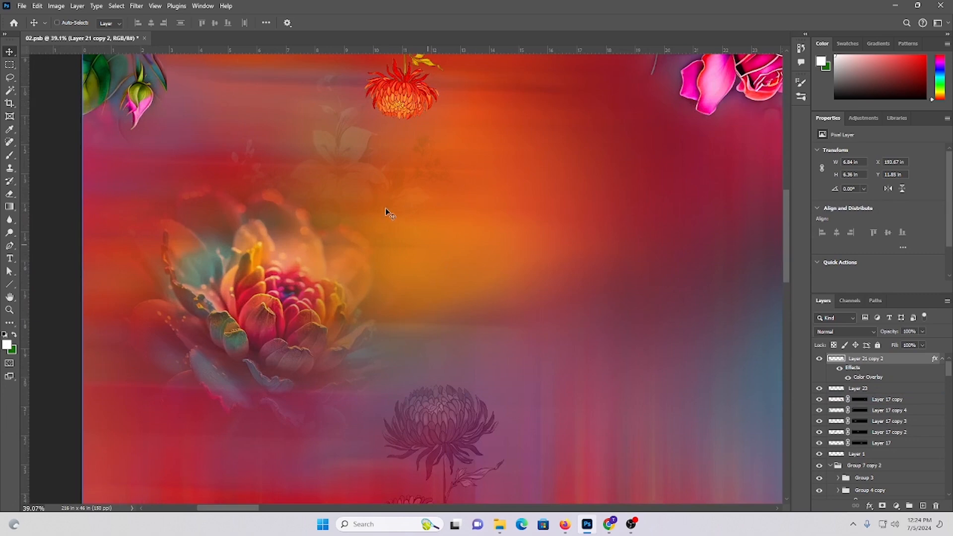
{"action": "left_click", "coordinate": [9, 130]}
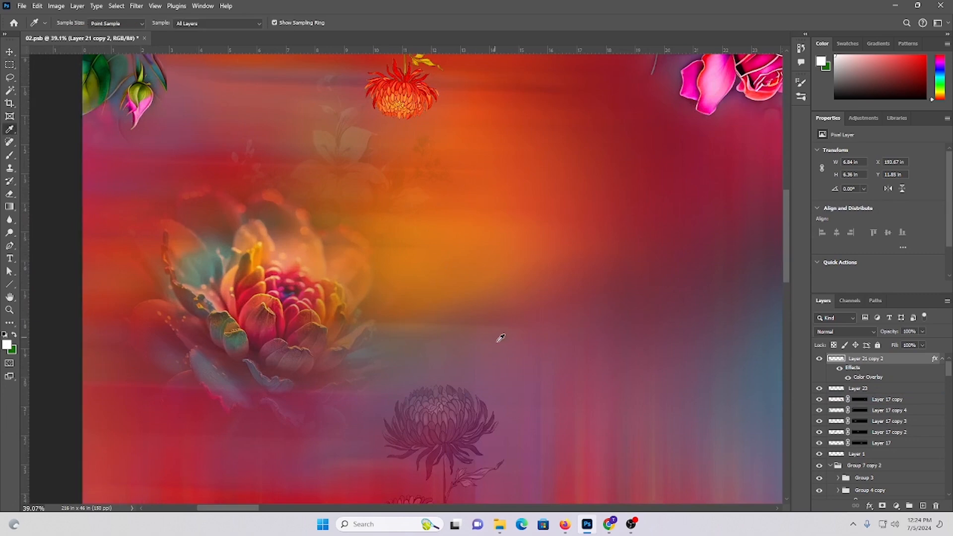
{"action": "left_click", "coordinate": [427, 252]}
{"action": "scroll", "coordinate": [528, 264], "scroll_direction": "down", "scroll_amount": 10}
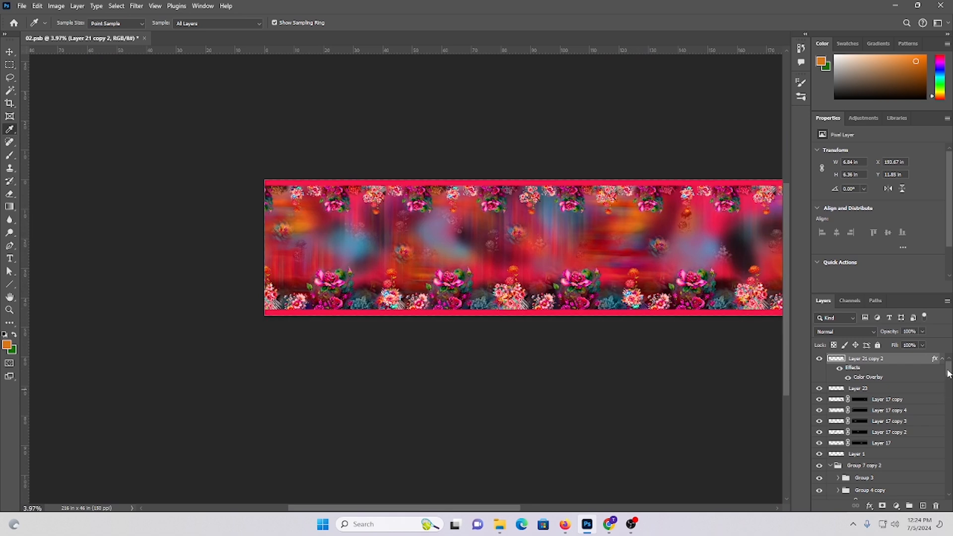
{"action": "left_click_drag", "start_coordinate": [948, 374], "coordinate": [949, 482]}
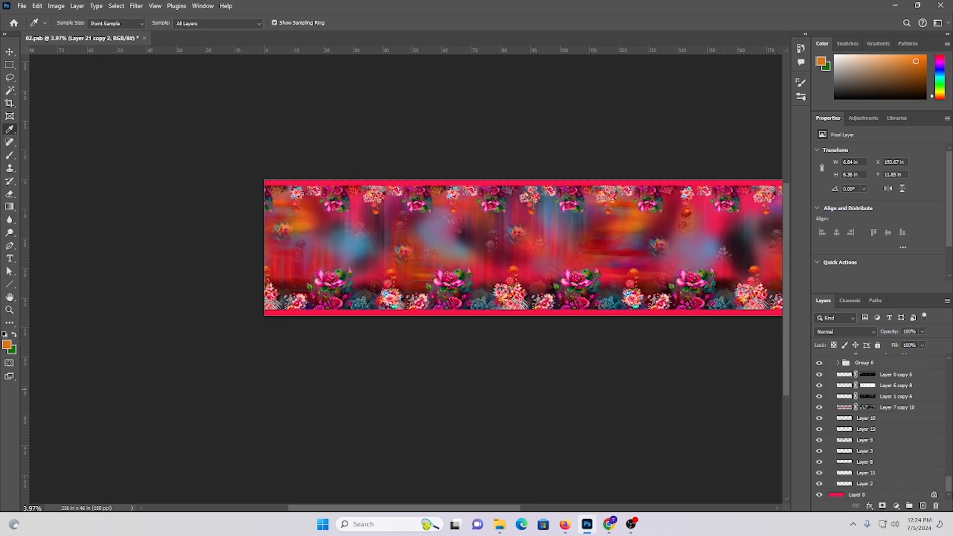
{"action": "left_click", "coordinate": [922, 505]}
{"action": "key", "text": "ctrl+z"}
Add a new empty layer directly above Layer 2 at the bottom of the layer stack
{"action": "scroll", "coordinate": [877, 469], "scroll_direction": "down", "scroll_amount": 8}
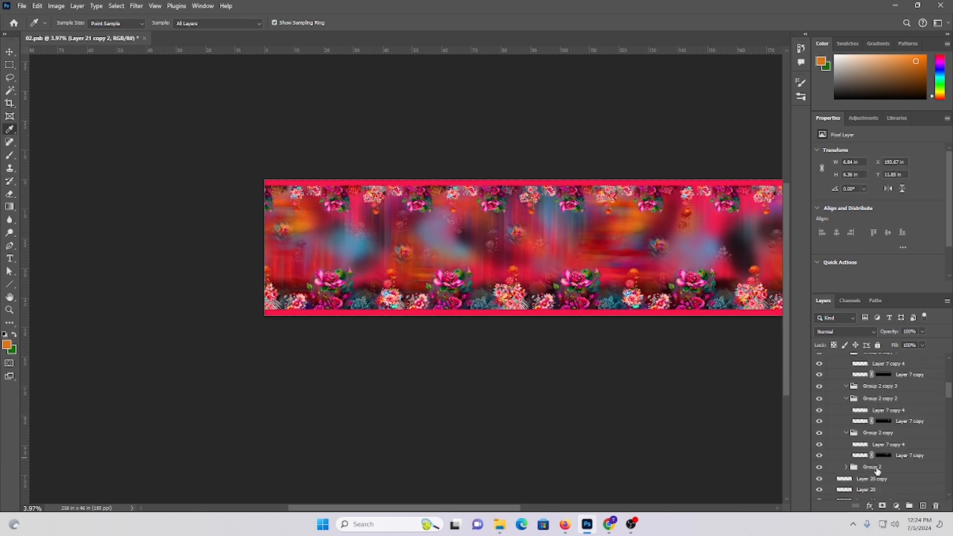
{"action": "left_click_drag", "start_coordinate": [950, 401], "coordinate": [948, 484]}
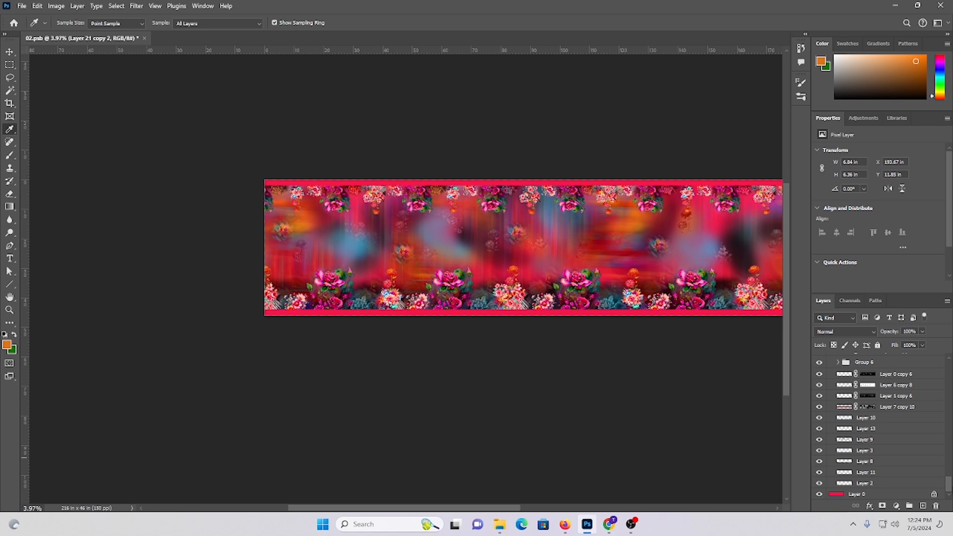
{"action": "left_click", "coordinate": [894, 483]}
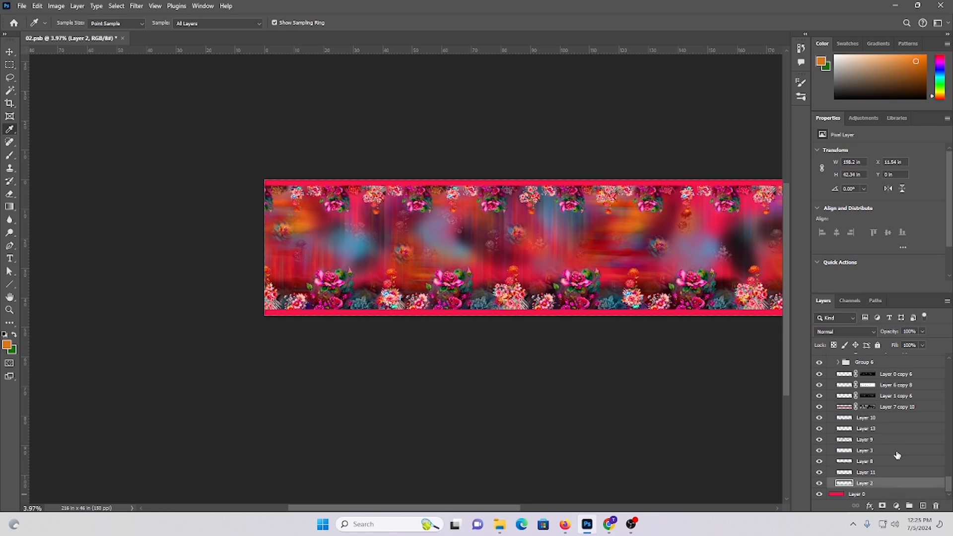
{"action": "left_click", "coordinate": [922, 506]}
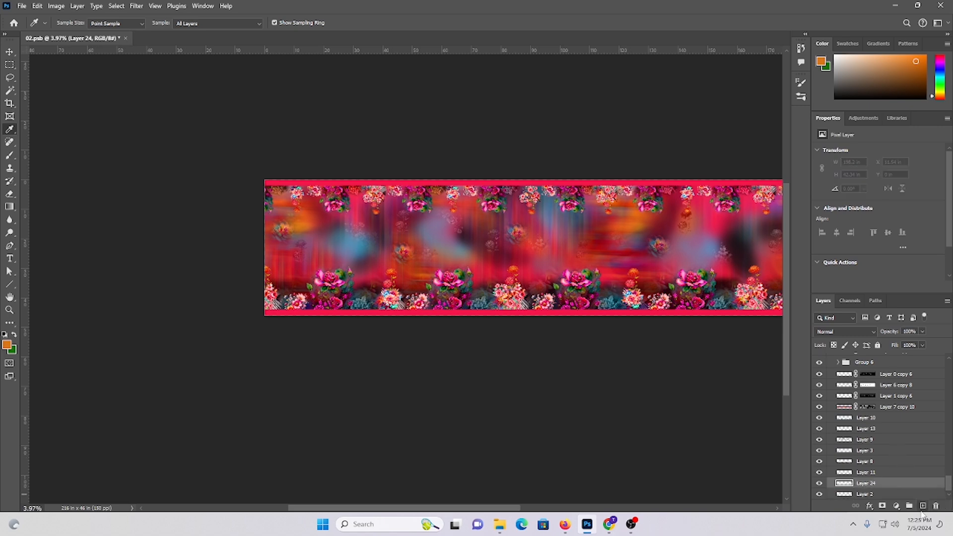
Set up the Brush with 76% opacity and enlarge it to a size of 2600
{"action": "left_click", "coordinate": [10, 156]}
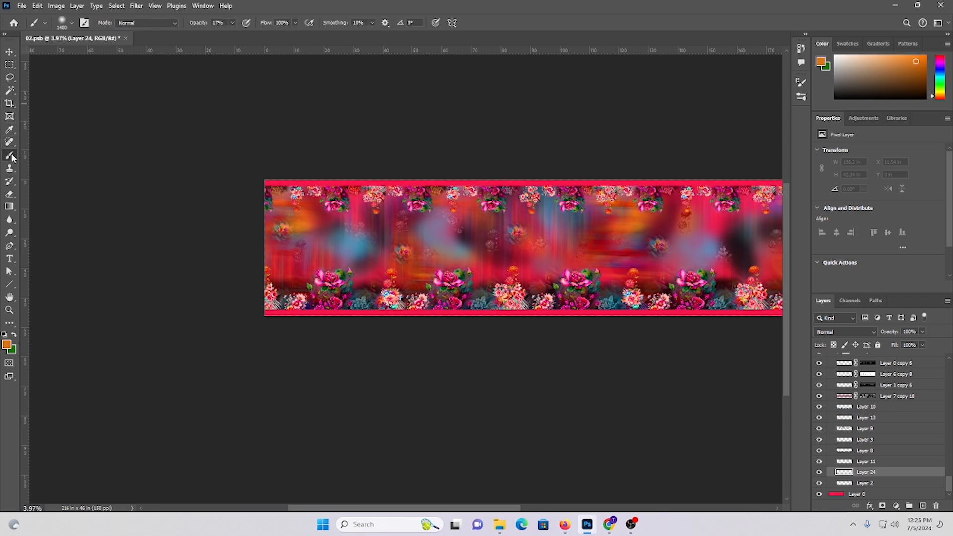
{"action": "left_click", "coordinate": [232, 23]}
{"action": "left_click_drag", "start_coordinate": [231, 33], "coordinate": [260, 33]}
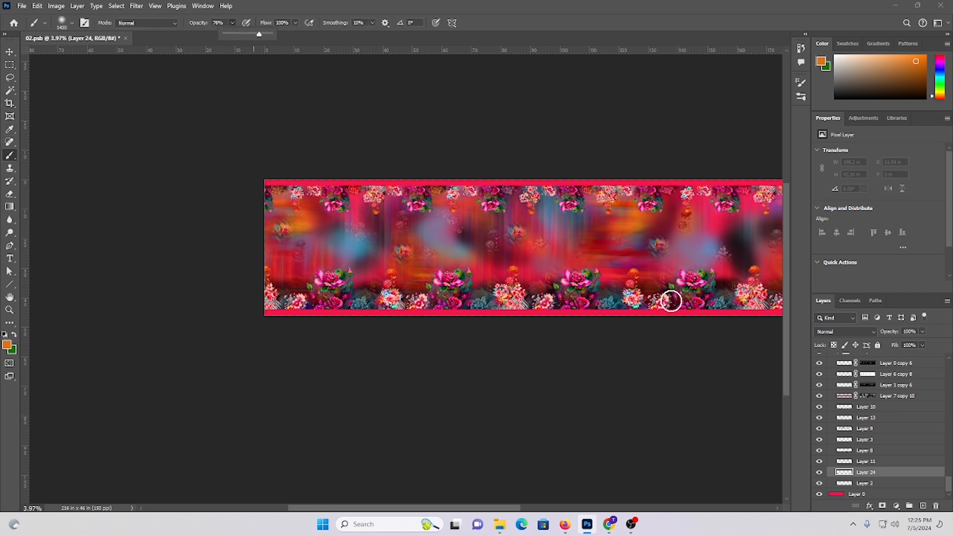
{"action": "key", "text": "bracketright"}
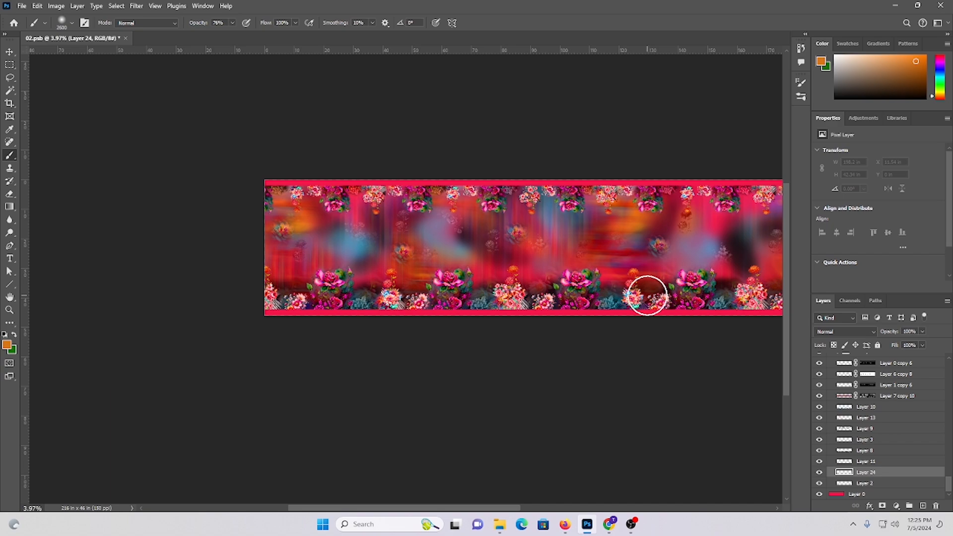
Paint soft orange patches on the new layer around the blue and dark background areas, from about X 121 in to 196 in
{"action": "scroll", "coordinate": [647, 295], "scroll_direction": "up", "scroll_amount": 5}
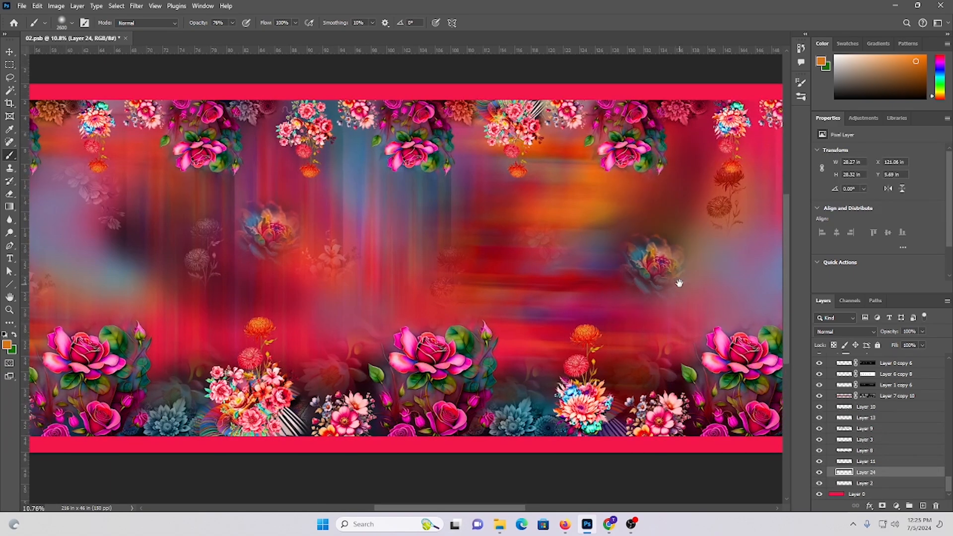
{"action": "left_click_drag", "start_coordinate": [678, 283], "coordinate": [368, 266]}
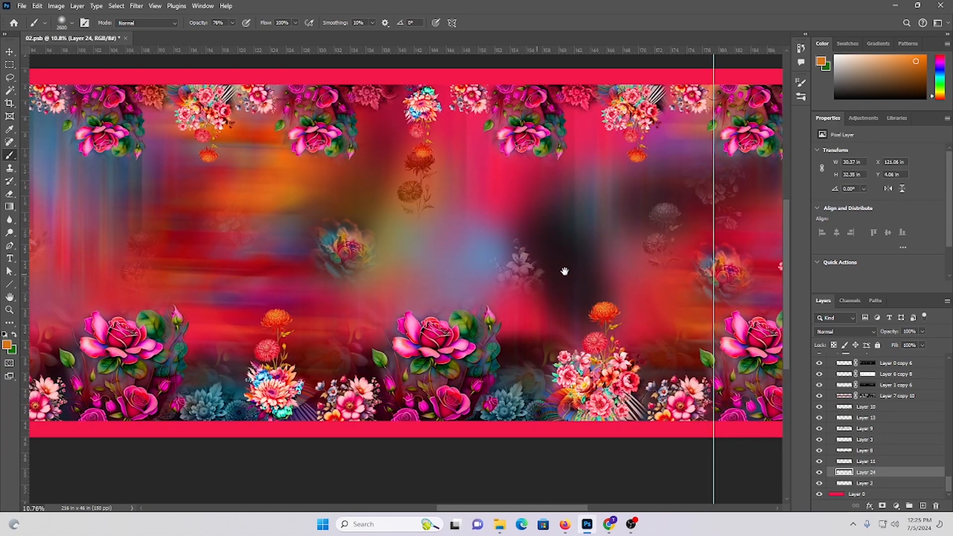
{"action": "left_click_drag", "start_coordinate": [564, 271], "coordinate": [304, 279]}
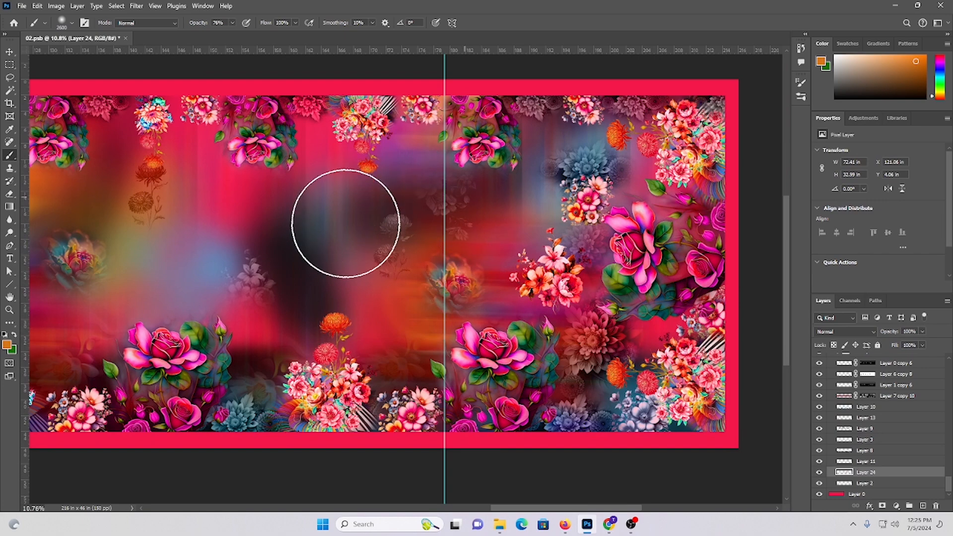
{"action": "left_click_drag", "start_coordinate": [290, 333], "coordinate": [278, 324]}
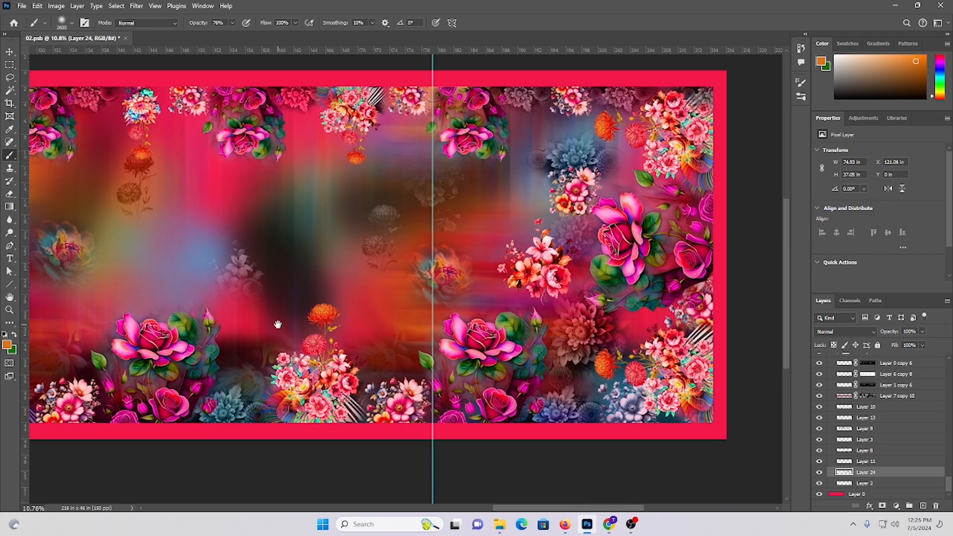
Paint soft orange behind the rose and corner flower clusters at the right end of the design
{"action": "left_click", "coordinate": [606, 175]}
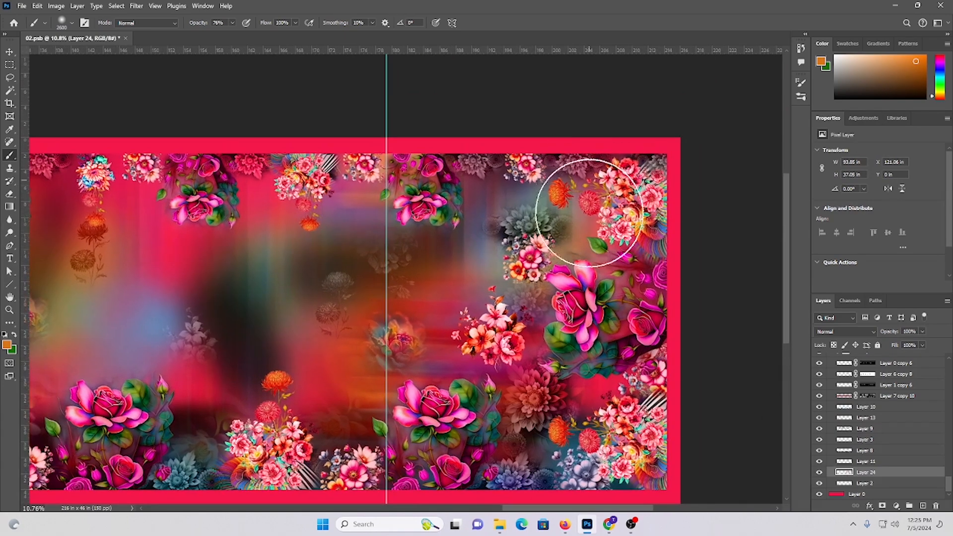
{"action": "left_click", "coordinate": [590, 212]}
{"action": "left_click_drag", "start_coordinate": [645, 320], "coordinate": [613, 232]}
{"action": "left_click", "coordinate": [614, 348]}
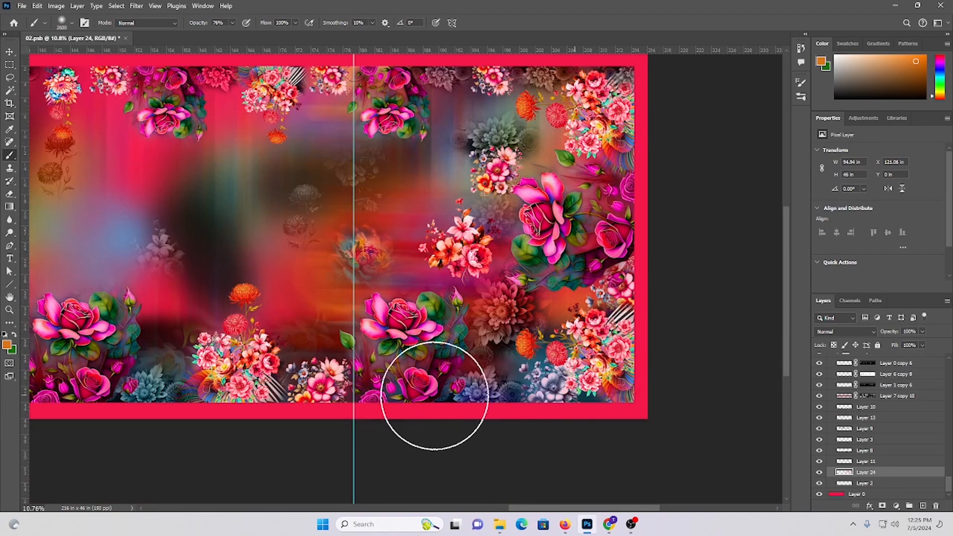
Paint soft orange into the left half's background, beside the pale blue patch and behind the flowers at the left end
{"action": "scroll", "coordinate": [372, 340], "scroll_direction": "down", "scroll_amount": 3}
{"action": "left_click_drag", "start_coordinate": [372, 340], "coordinate": [553, 303]}
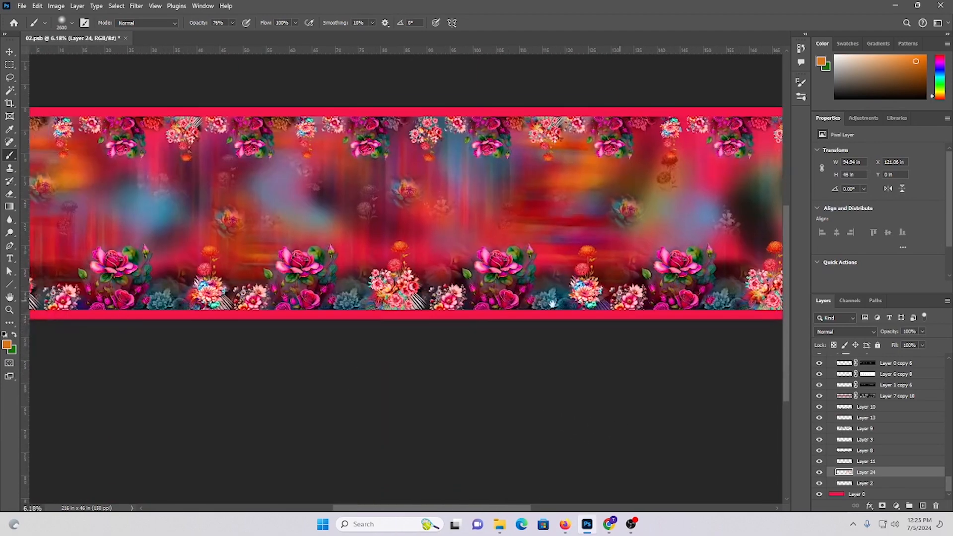
{"action": "left_click_drag", "start_coordinate": [324, 290], "coordinate": [575, 301]}
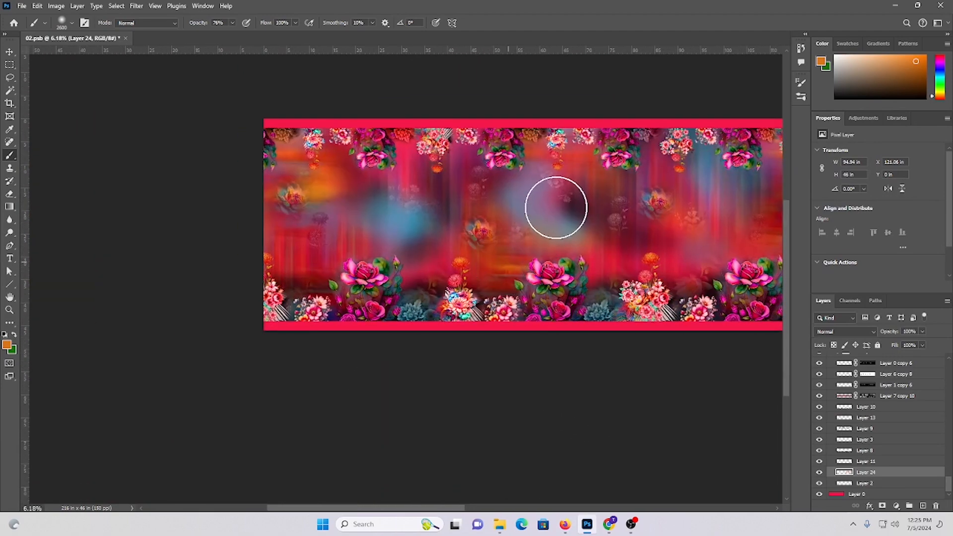
{"action": "left_click", "coordinate": [556, 205]}
{"action": "left_click", "coordinate": [273, 277]}
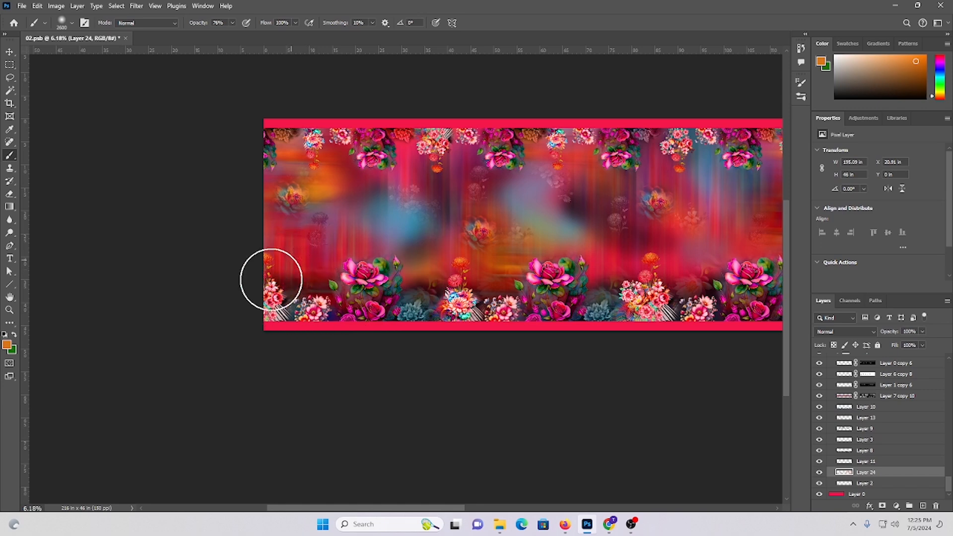
{"action": "scroll", "coordinate": [555, 302], "scroll_direction": "down", "scroll_amount": 2}
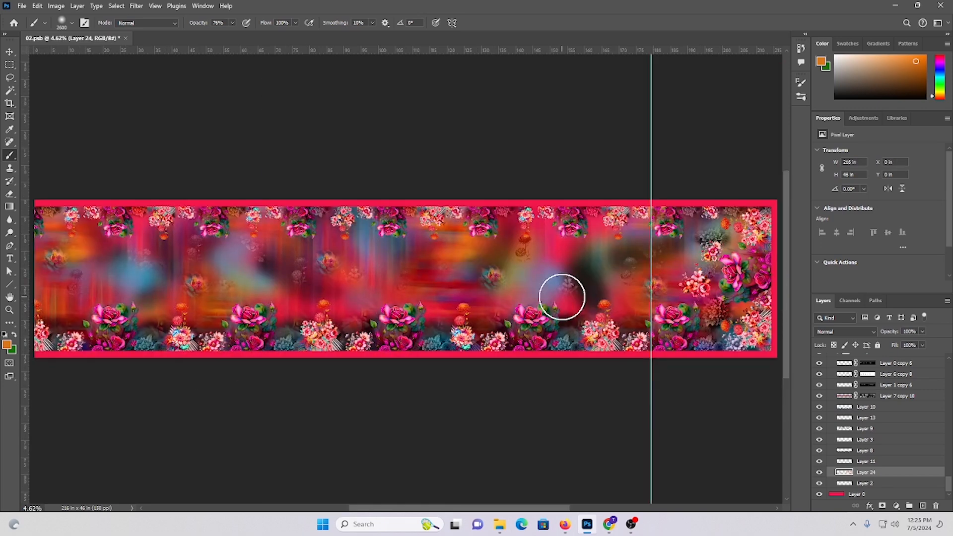